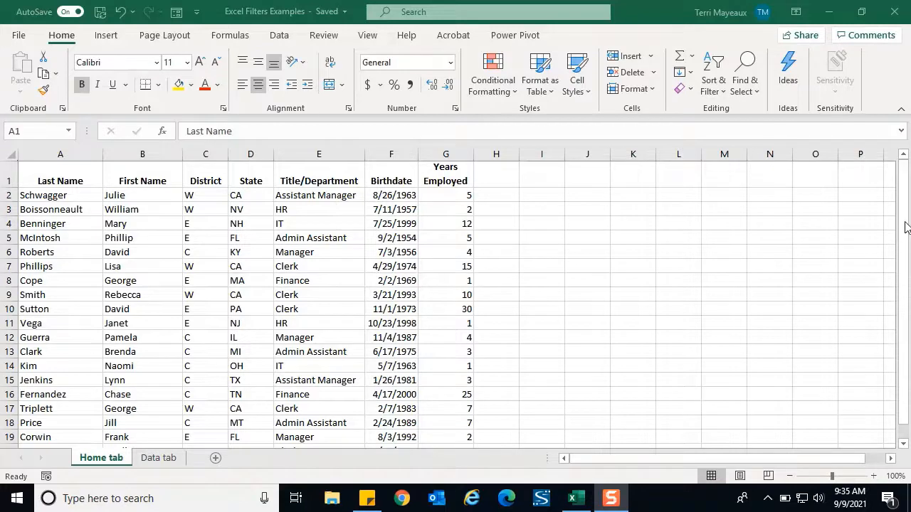
Step: Turn on filtering for the header row of the employee list
left_click(904, 223)
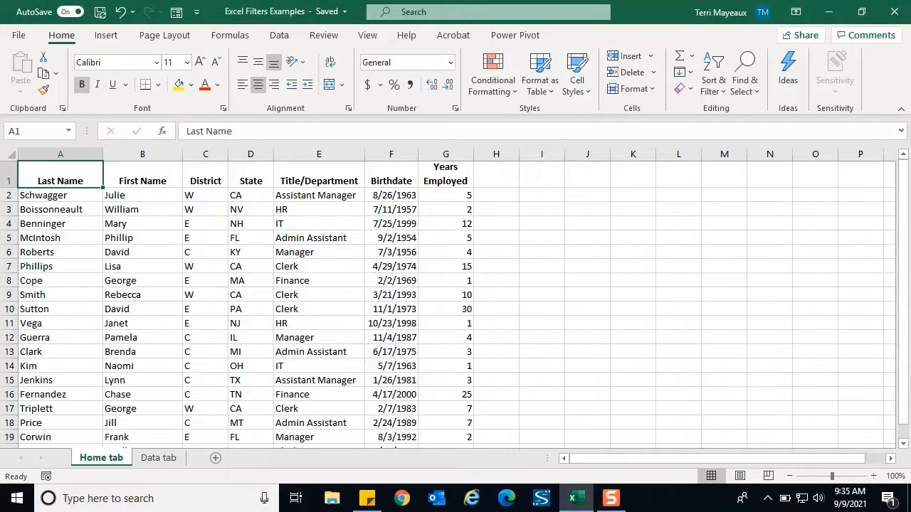
left_click(903, 444)
left_click(903, 447)
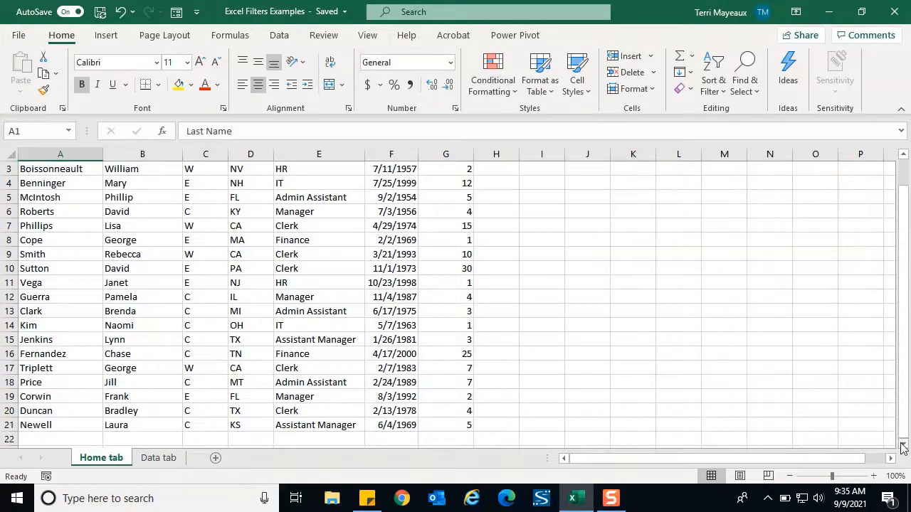
left_click_drag(903, 406, 903, 360)
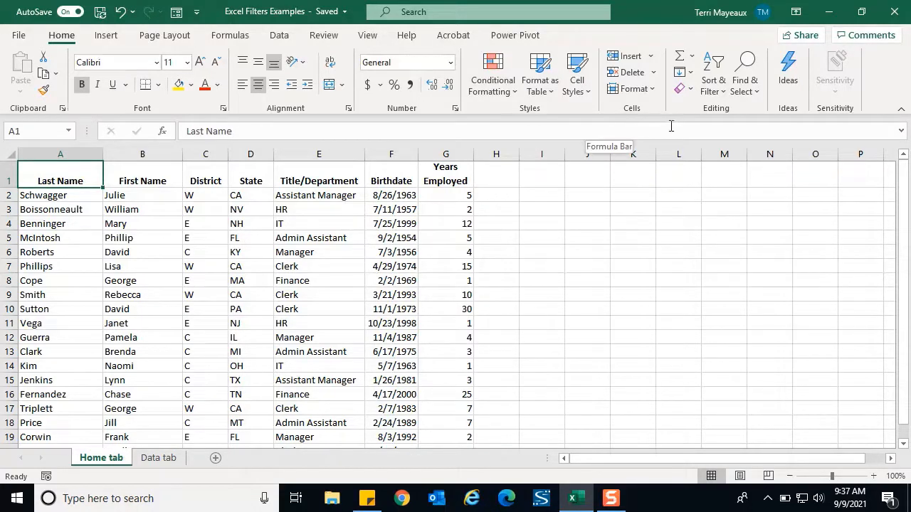
left_click(724, 98)
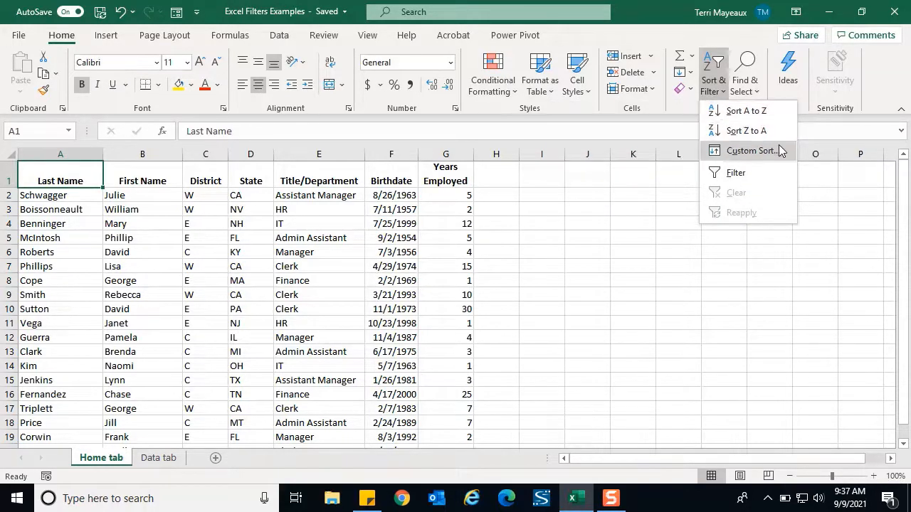
left_click(735, 177)
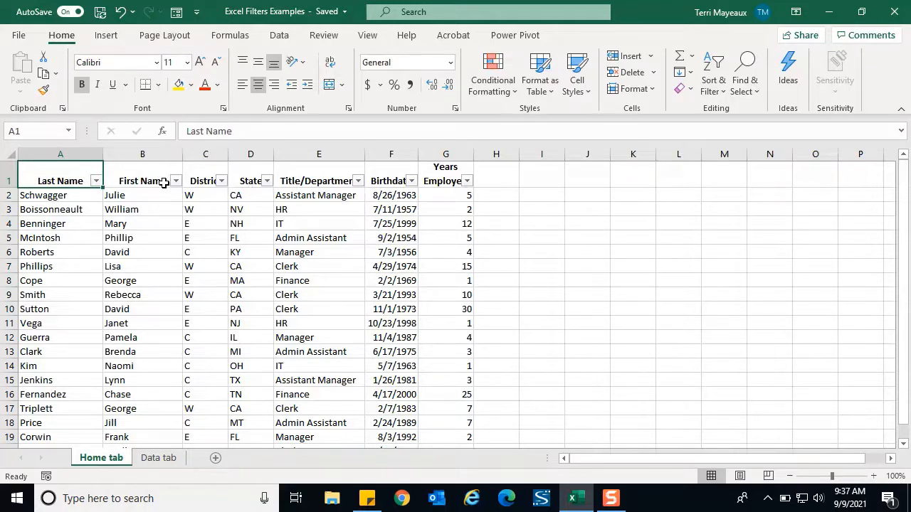
Step: Examine the filter options offered for the Last Name and State columns without applying any
left_click(96, 182)
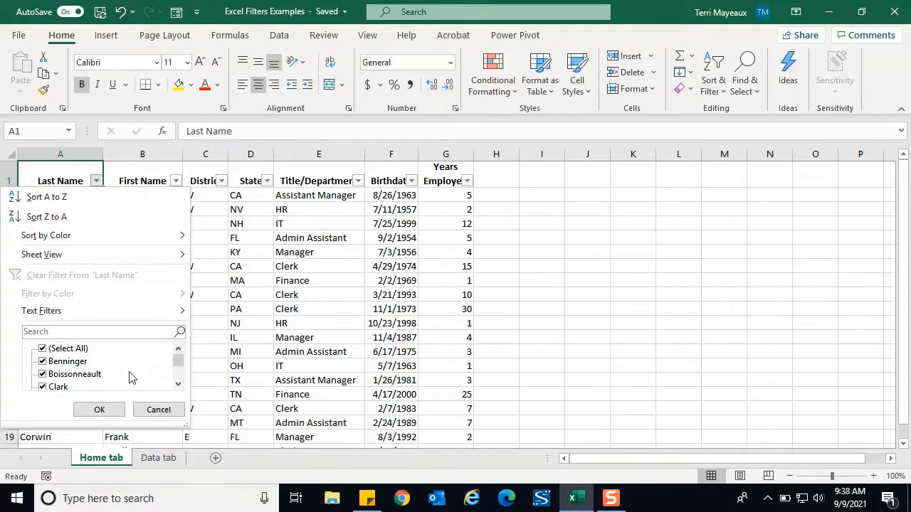
left_click(257, 242)
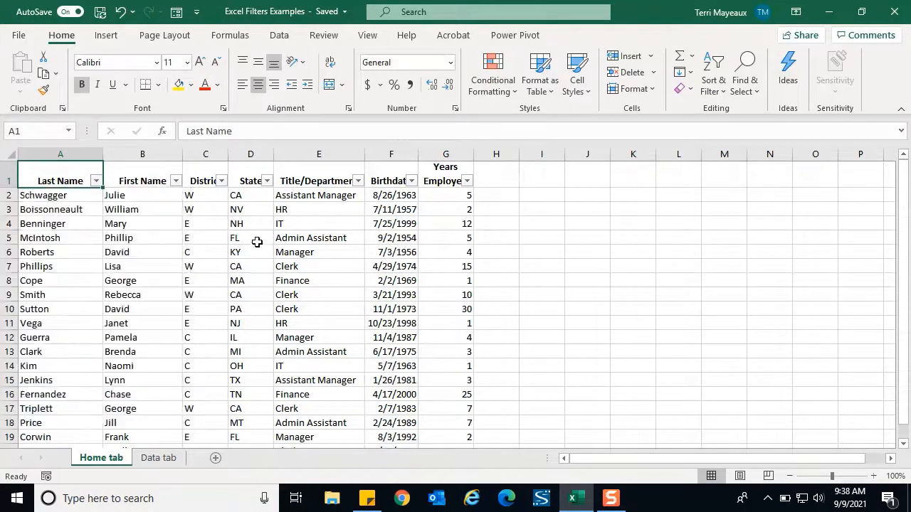
left_click(266, 181)
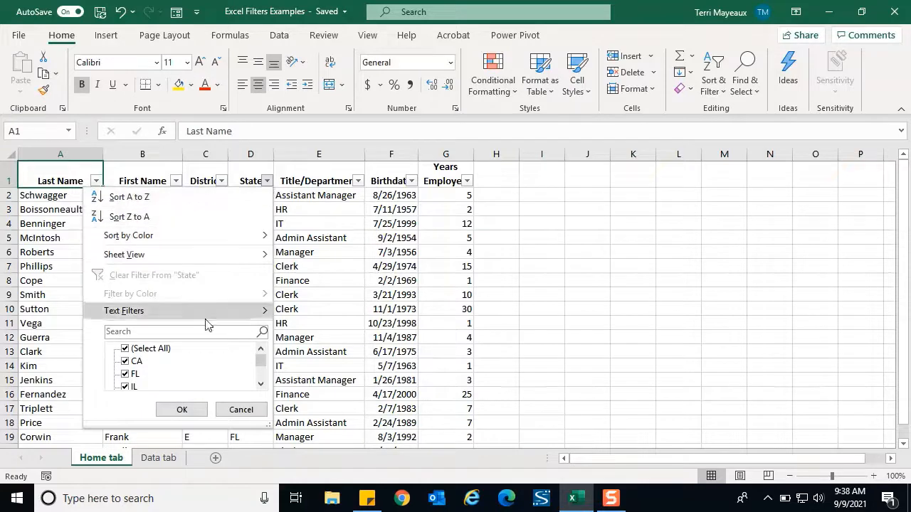
left_click(262, 384)
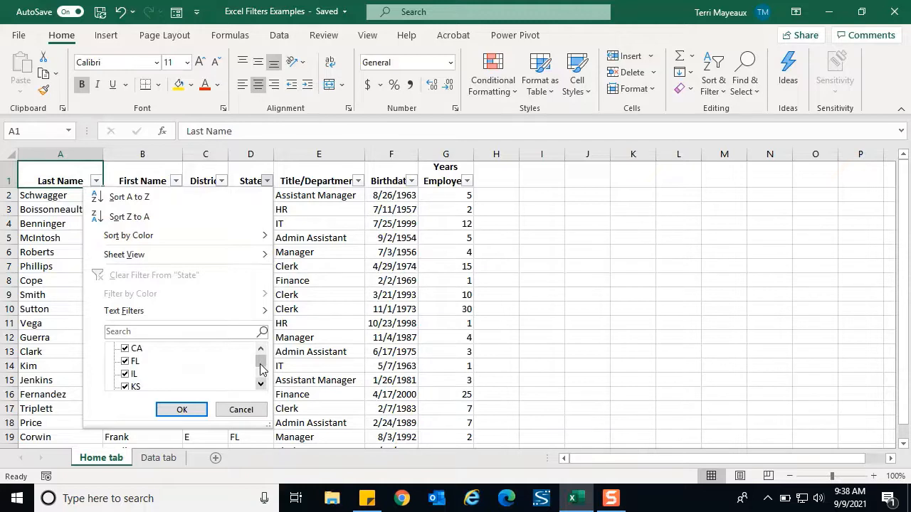
left_click(246, 414)
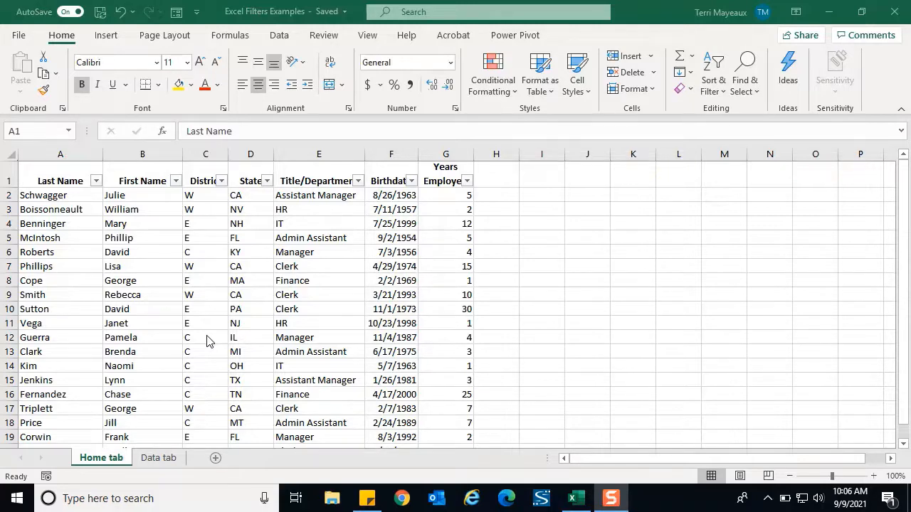
Step: Filter the District column to show only the W rows
left_click(221, 181)
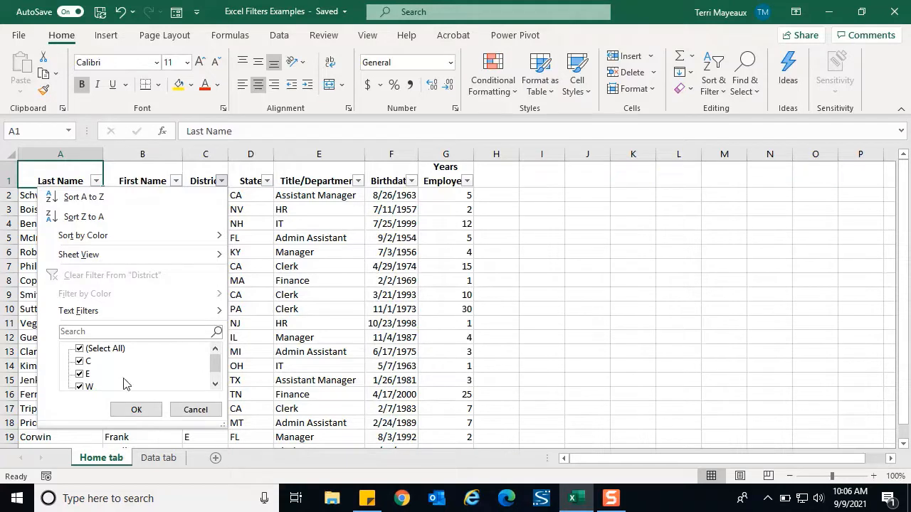
left_click(81, 349)
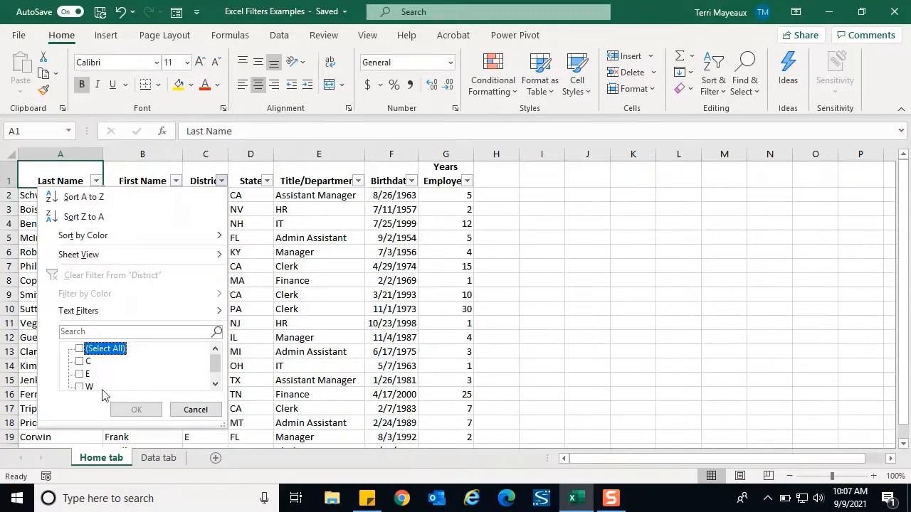
left_click(81, 388)
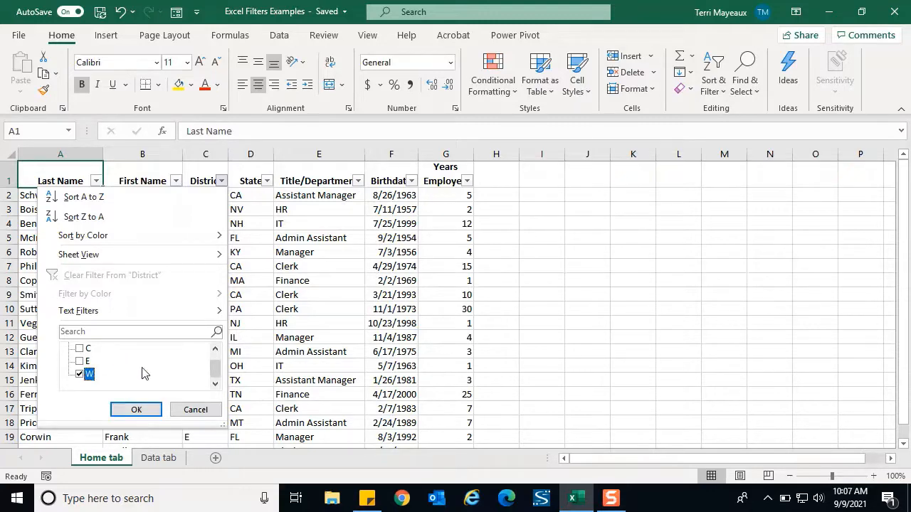
left_click(136, 409)
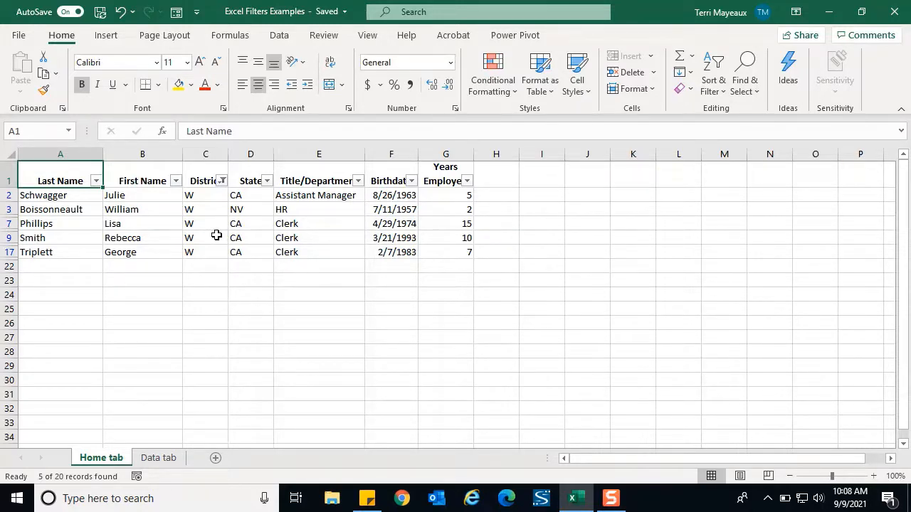
Step: Restore all rows by selecting every value in the District column's filter
left_click(223, 181)
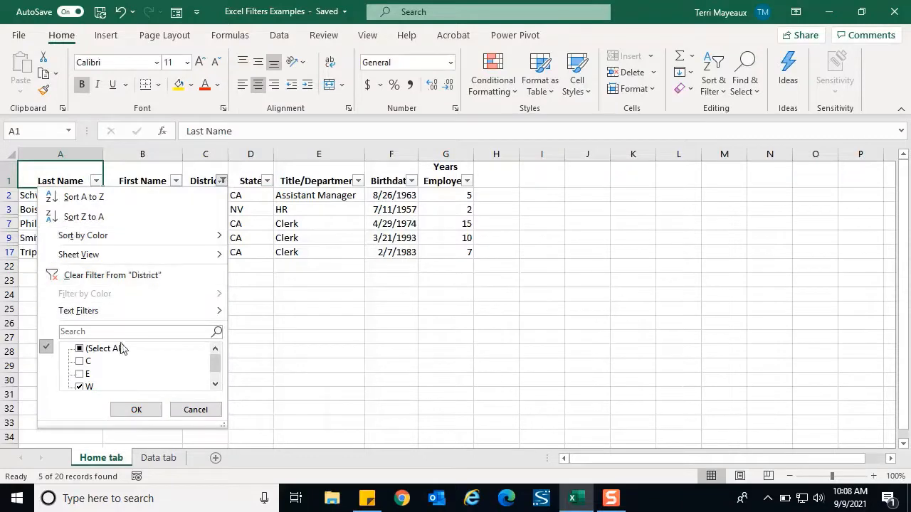
left_click(82, 348)
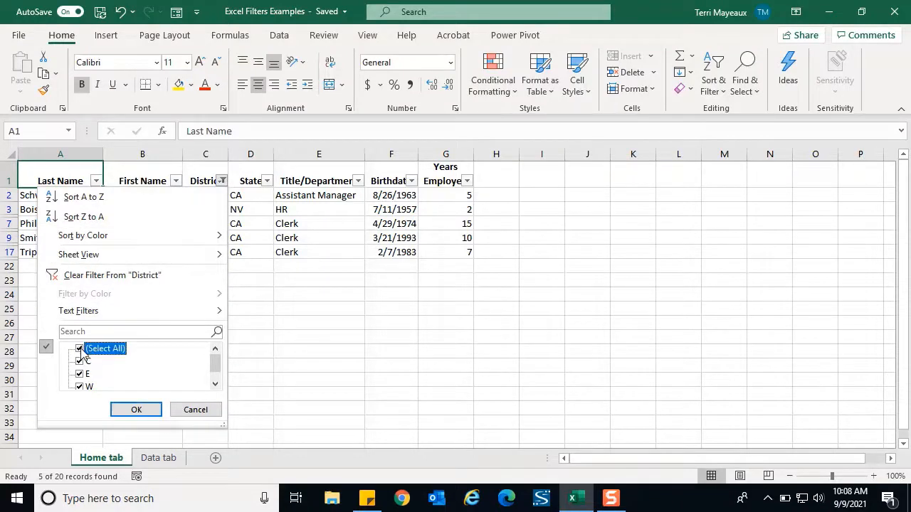
left_click(137, 411)
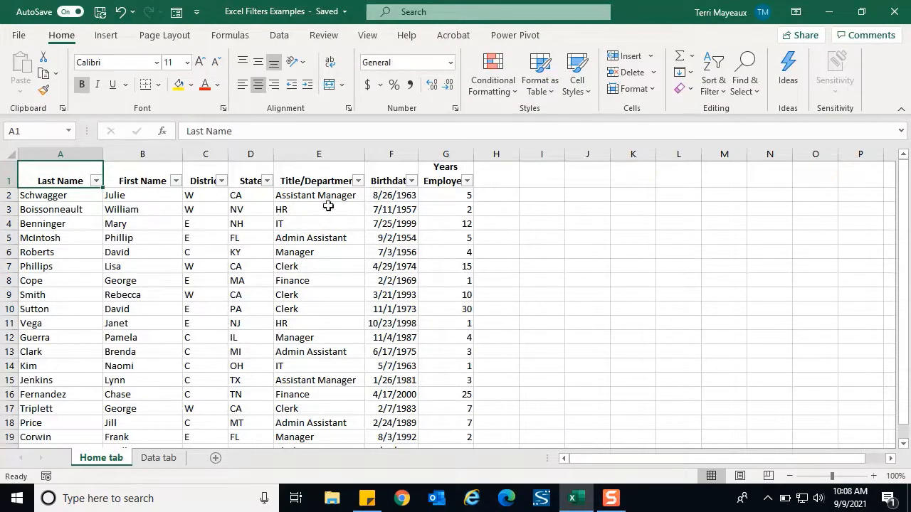
Step: Filter the Title/Department column to show only the IT rows
left_click(358, 182)
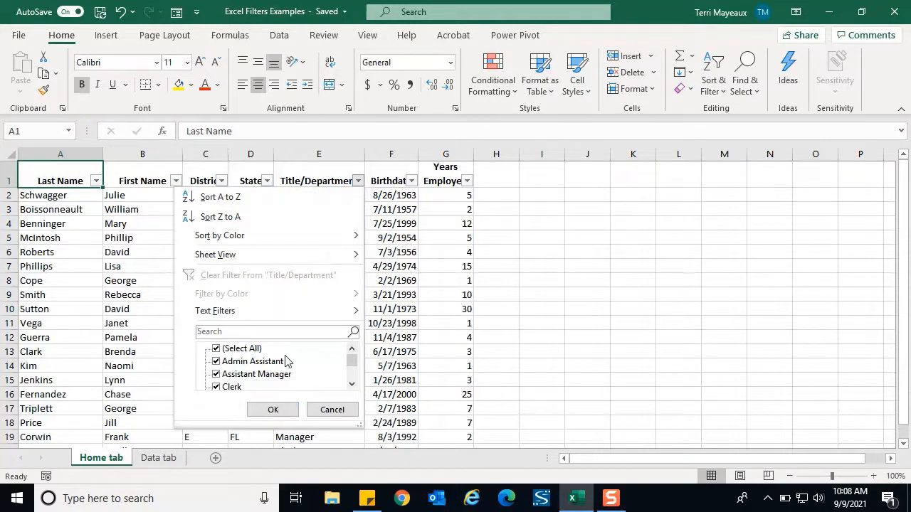
left_click(216, 350)
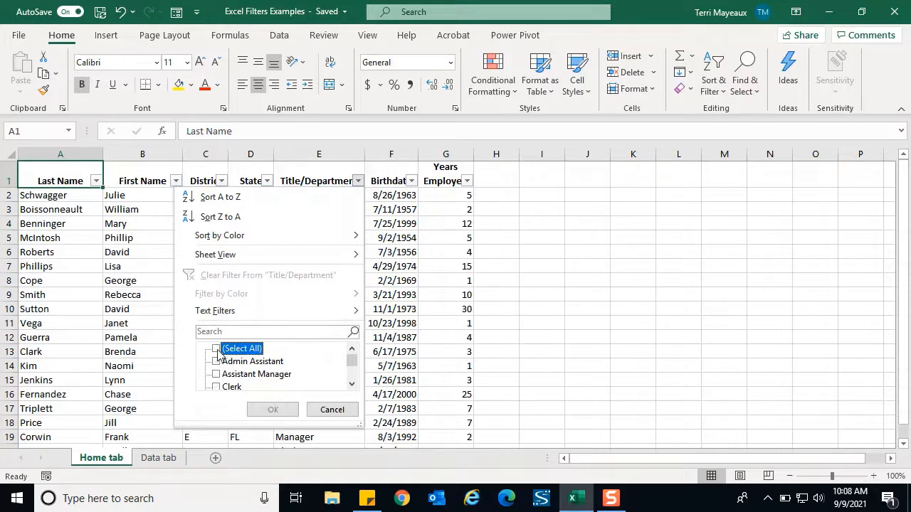
left_click(351, 385)
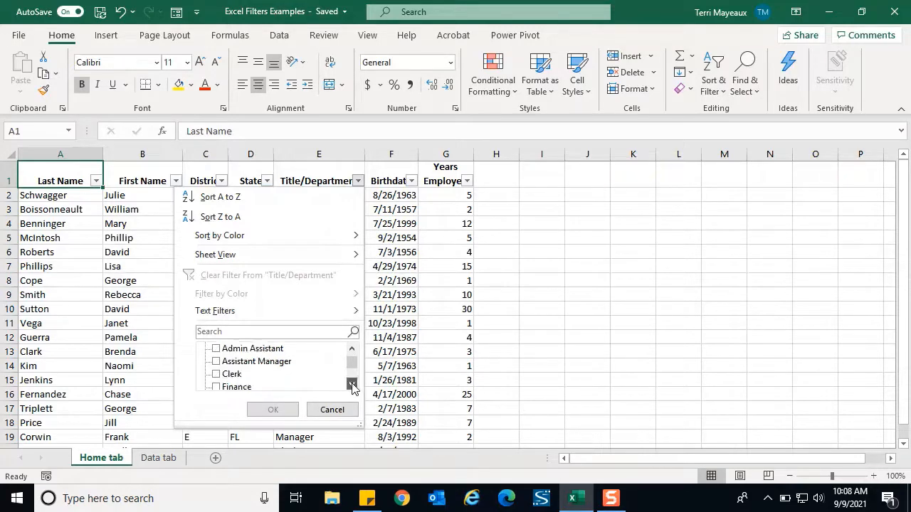
left_click(352, 385)
left_click(352, 385)
left_click(352, 385)
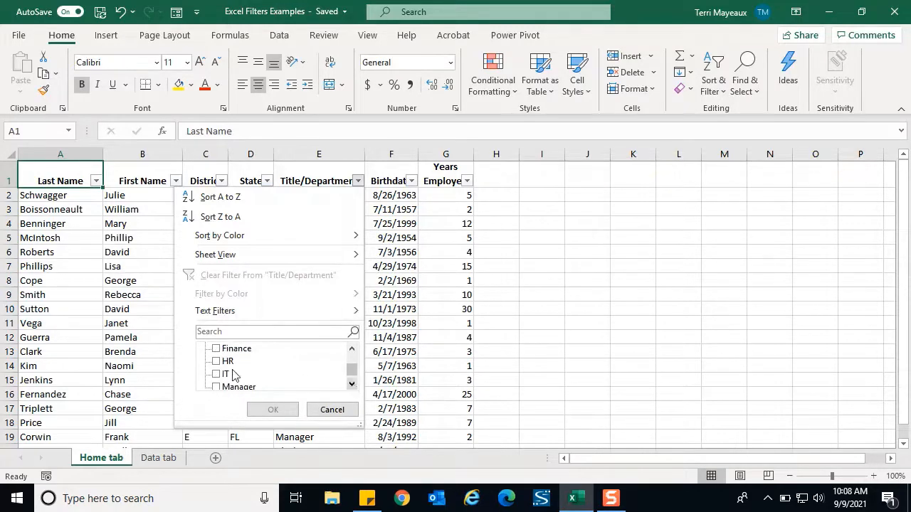
left_click(217, 375)
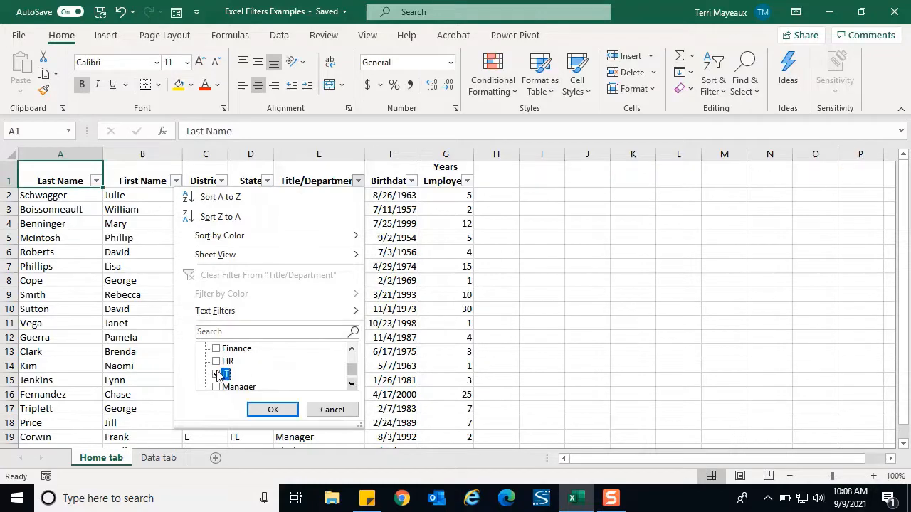
left_click(276, 411)
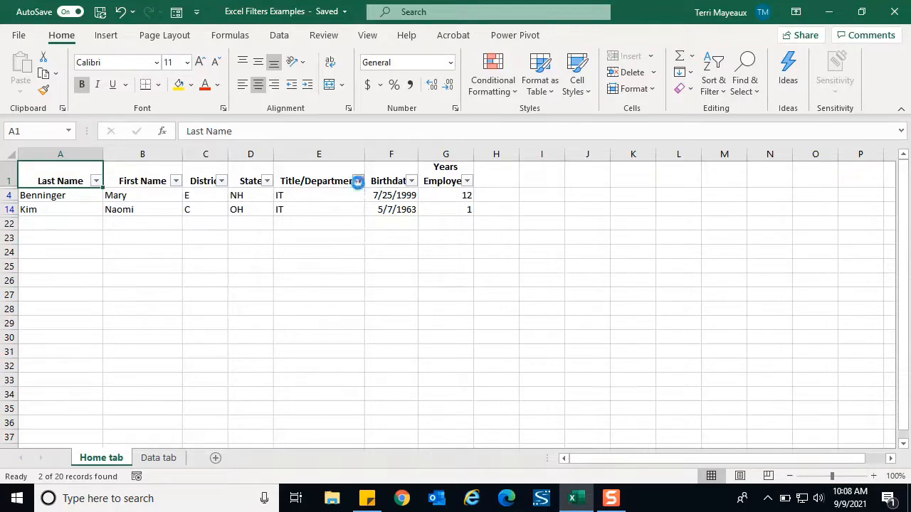
Step: Restore all rows by selecting every value in the Title/Department column's filter
left_click(358, 180)
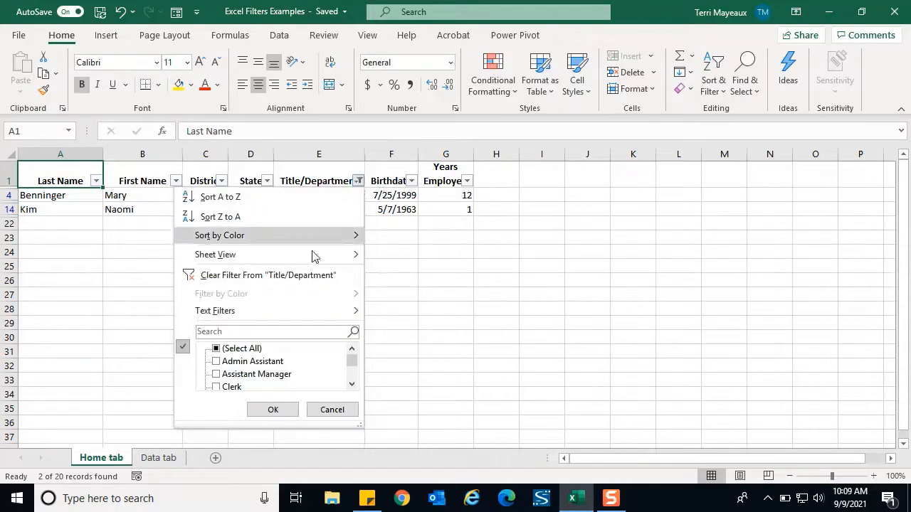
left_click(217, 348)
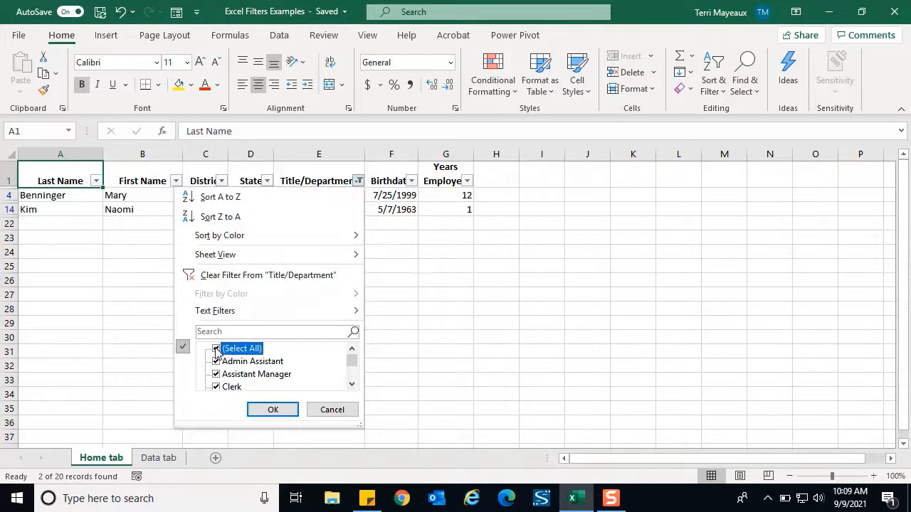
left_click(273, 411)
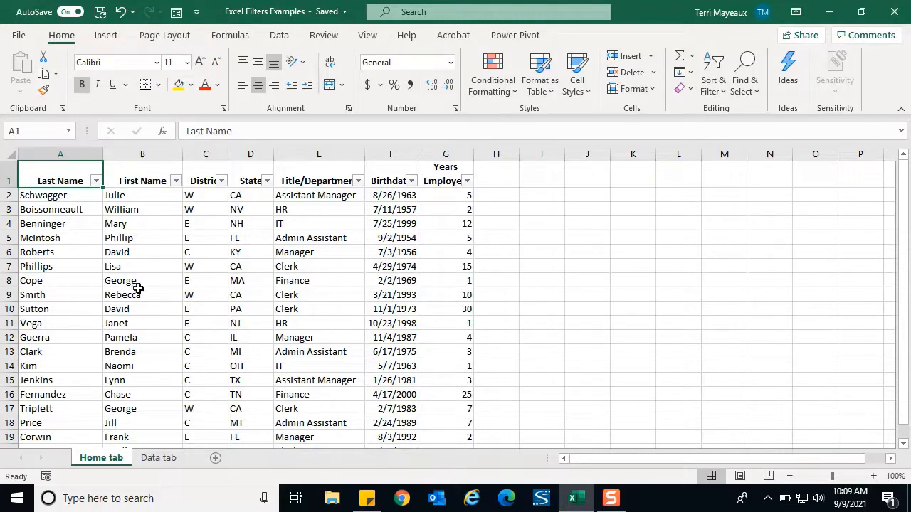
Step: Apply a text filter to the Last Name column so only names beginning with S are shown
left_click(96, 183)
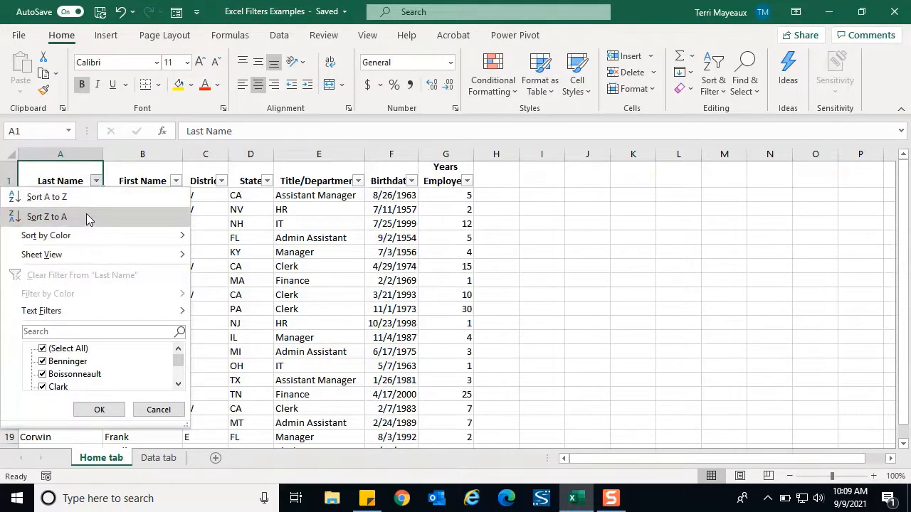
mouse_move(84, 237)
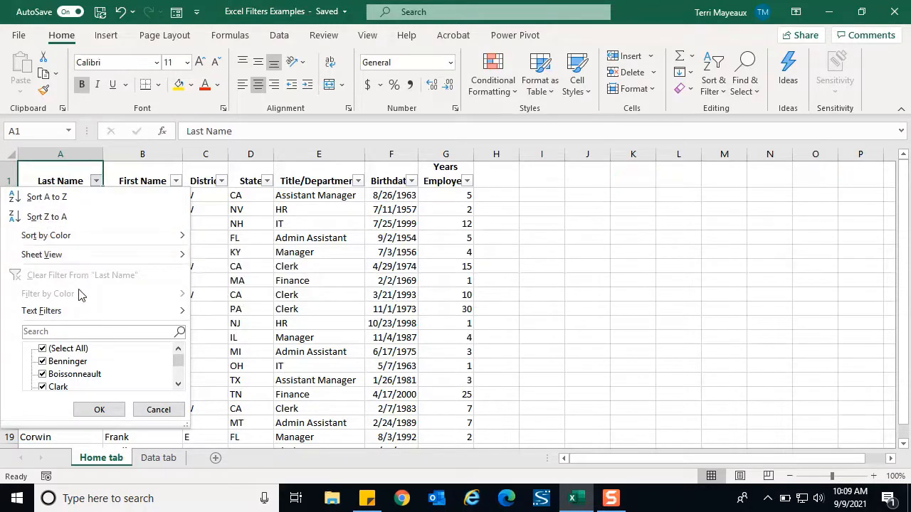
mouse_move(73, 318)
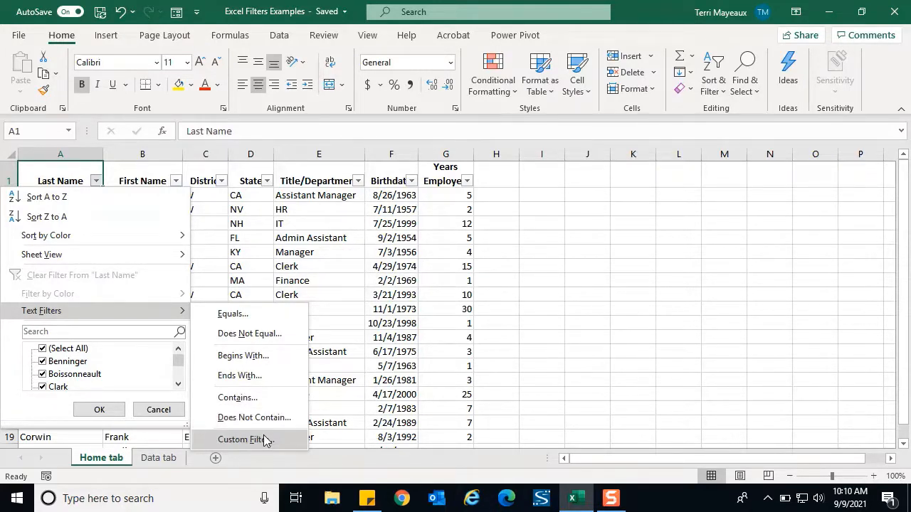
left_click(259, 363)
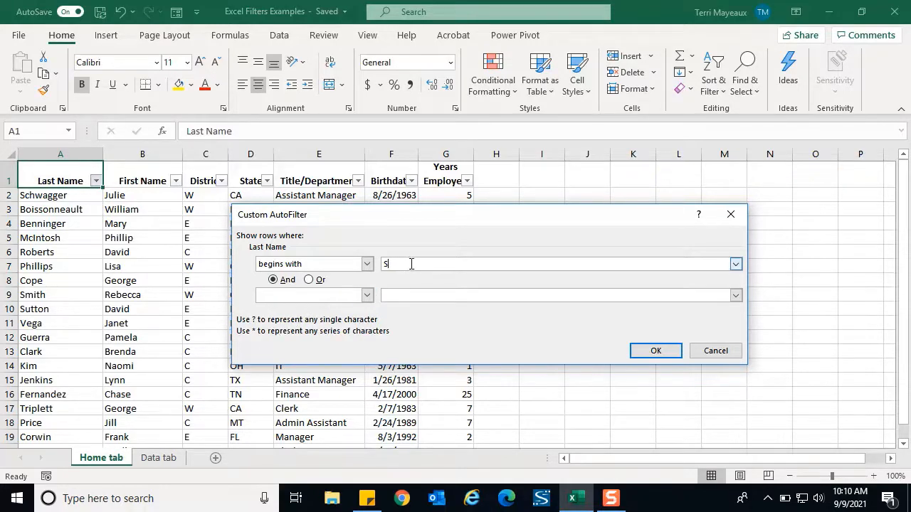
left_click(656, 352)
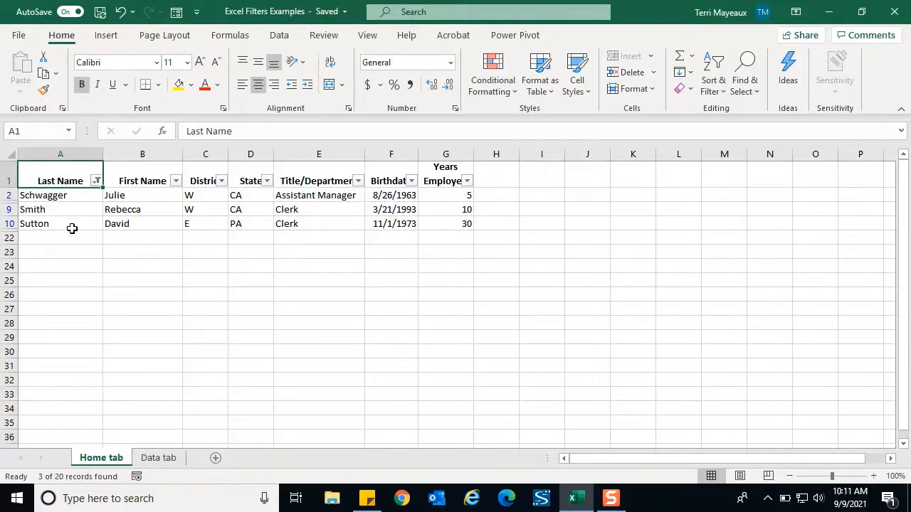
Step: Extend the Last Name text filter to show only names that begin with S and end with h
left_click(96, 182)
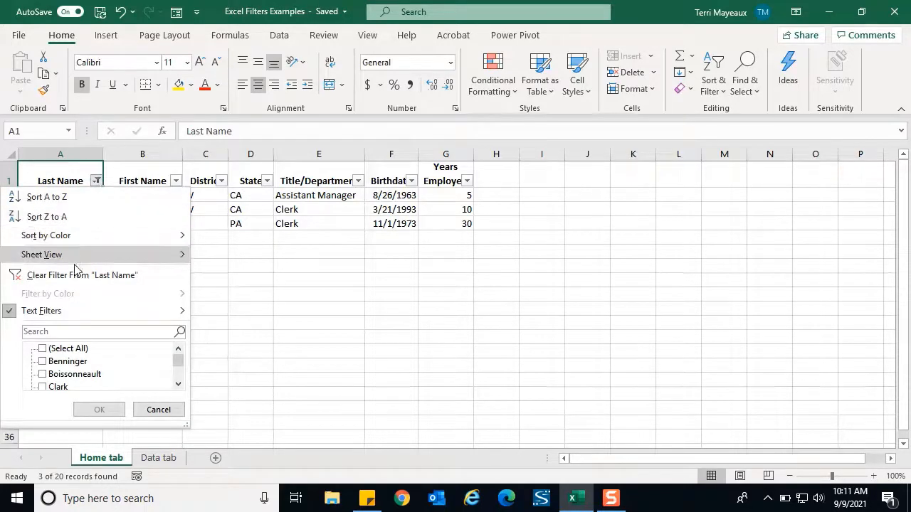
mouse_move(68, 316)
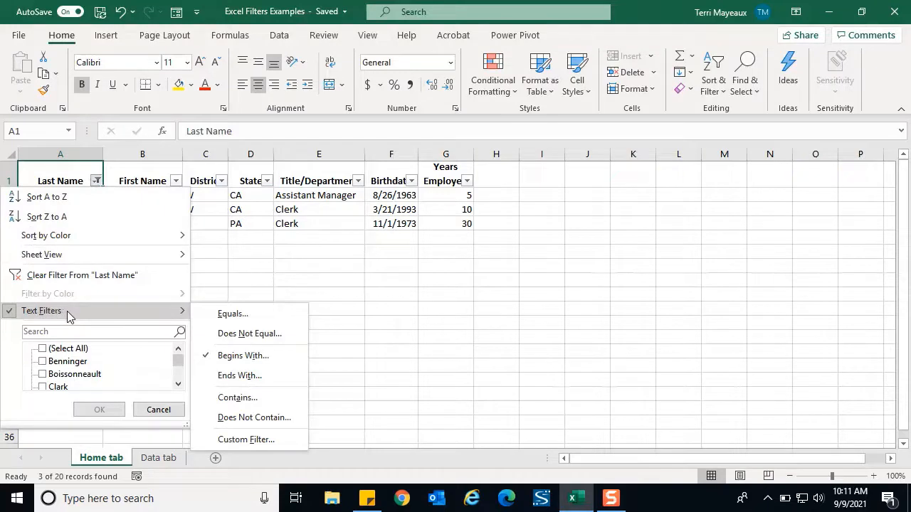
left_click(256, 361)
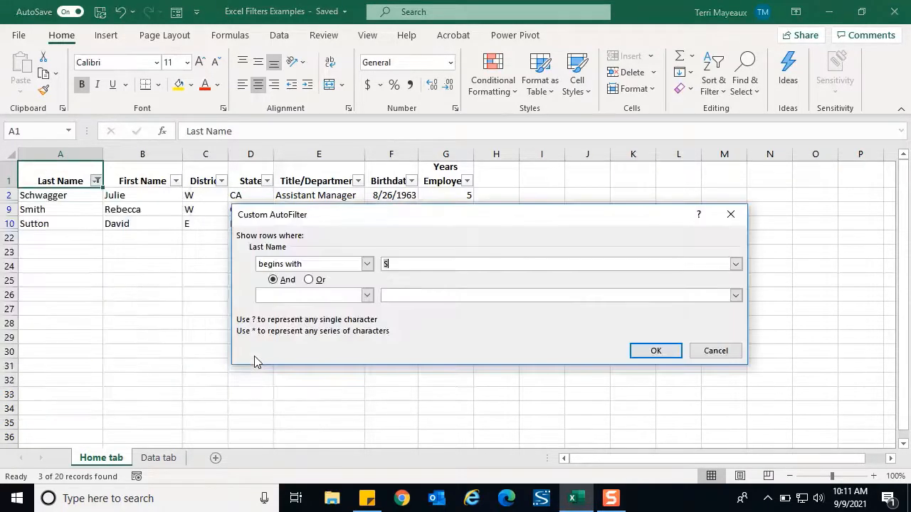
left_click(400, 265)
left_click(367, 296)
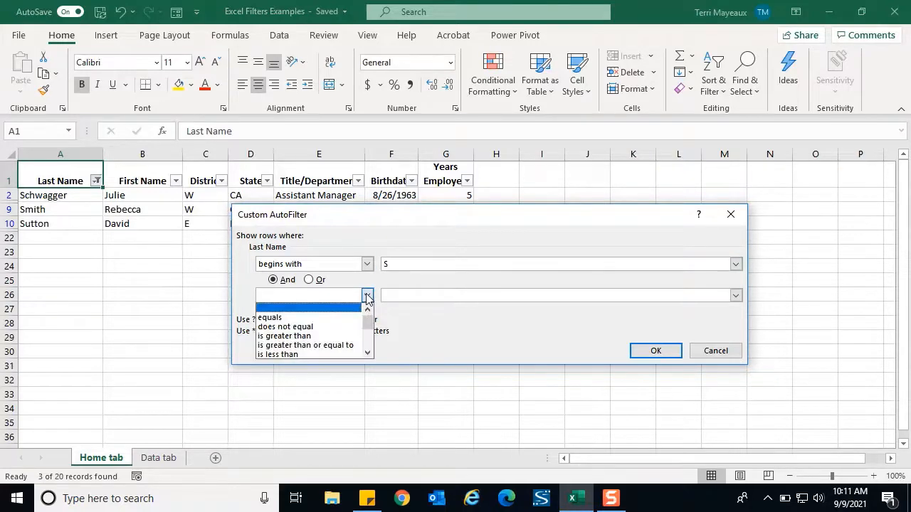
left_click(367, 353)
left_click(367, 353)
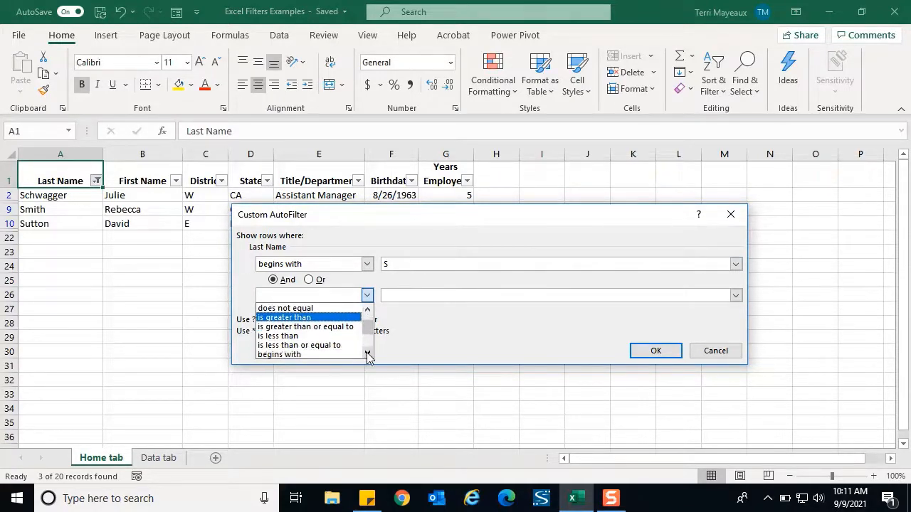
left_click(368, 353)
left_click(367, 353)
left_click(367, 353)
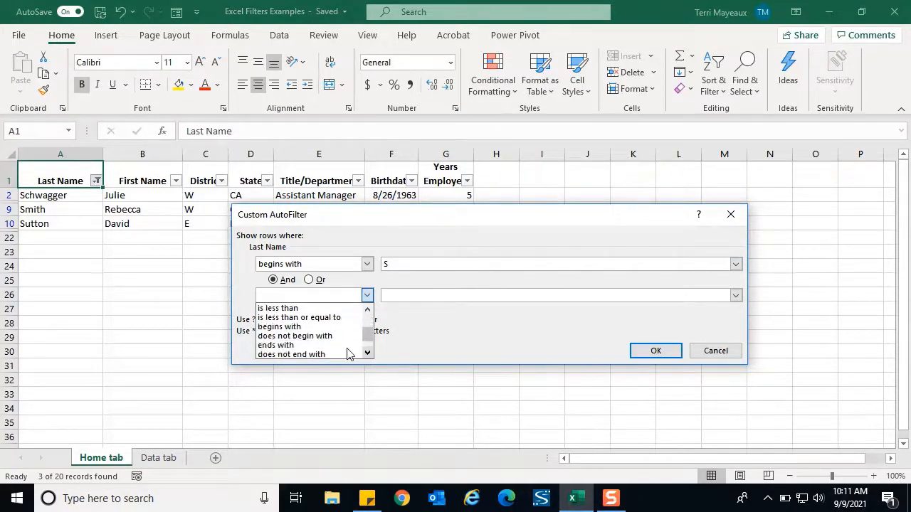
left_click(342, 345)
left_click(390, 295)
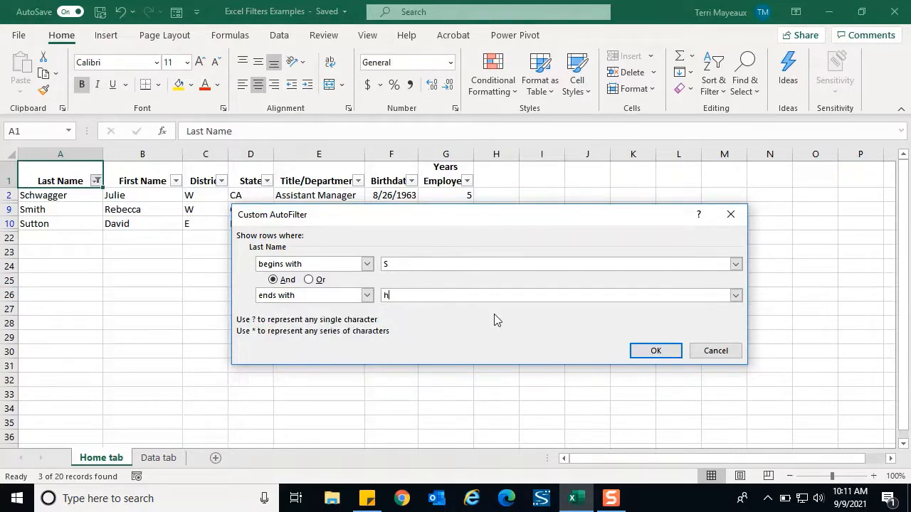
left_click(656, 352)
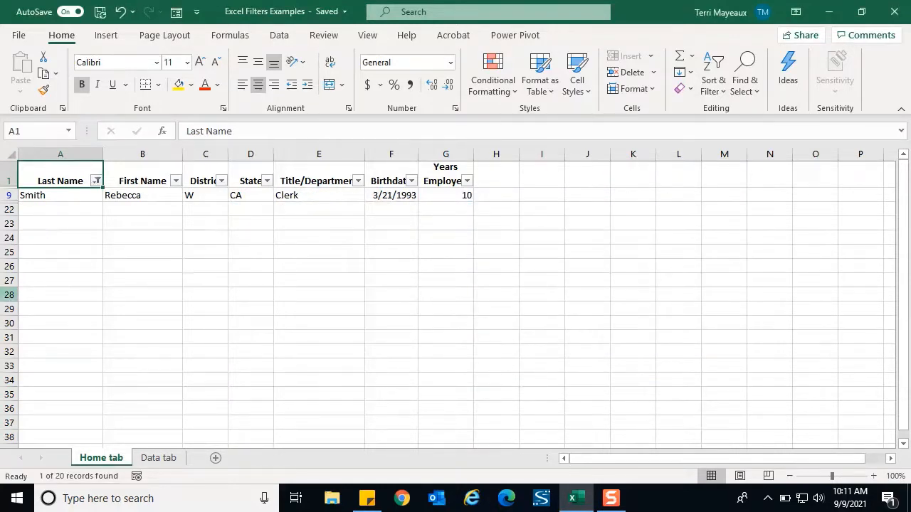
Step: Clear the filter from the Last Name column to restore all employee rows
left_click(96, 183)
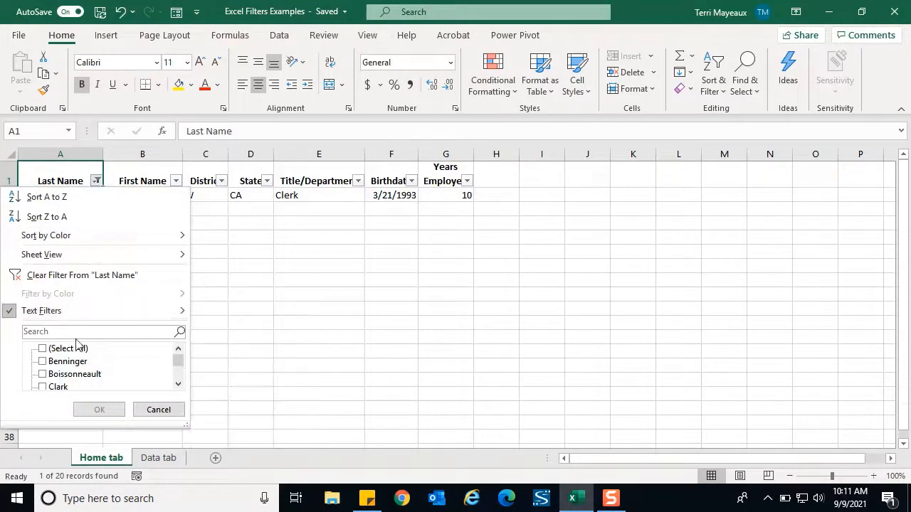
mouse_move(61, 311)
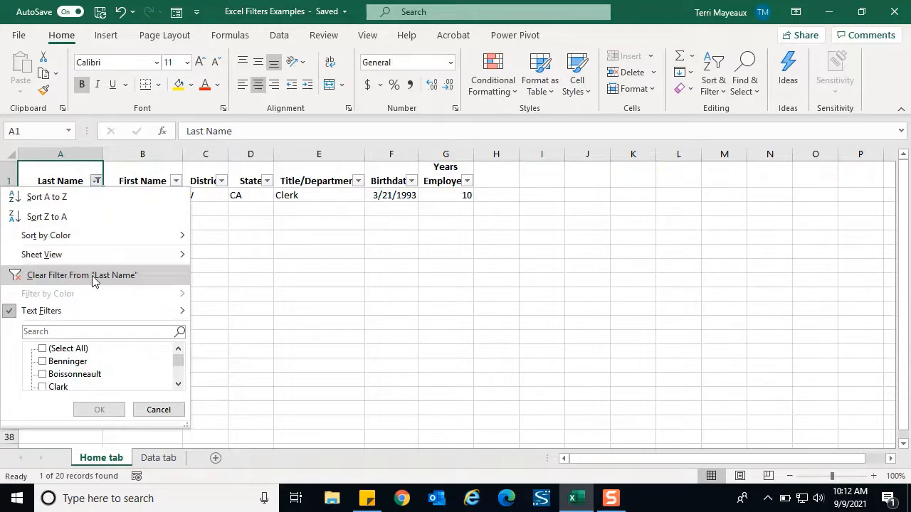
left_click(95, 280)
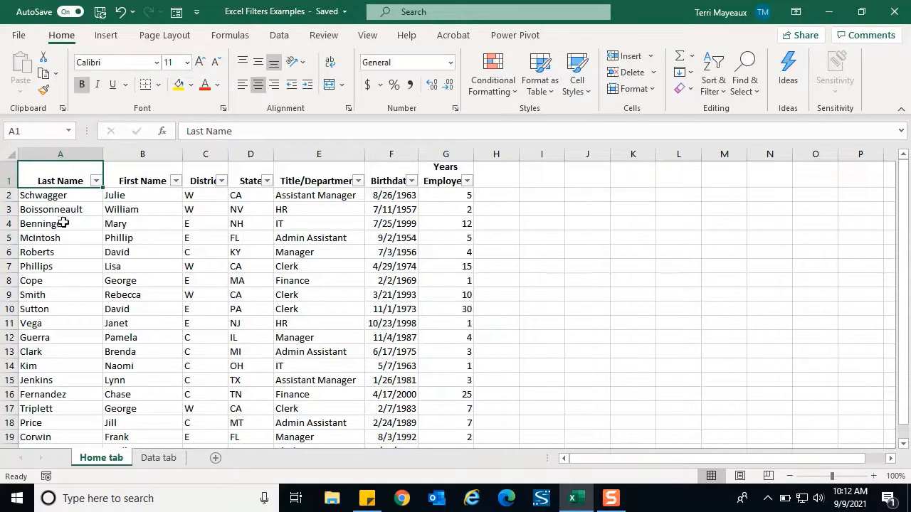
Step: Apply a custom text filter to the Last Name column with the condition equals B*t
left_click(96, 182)
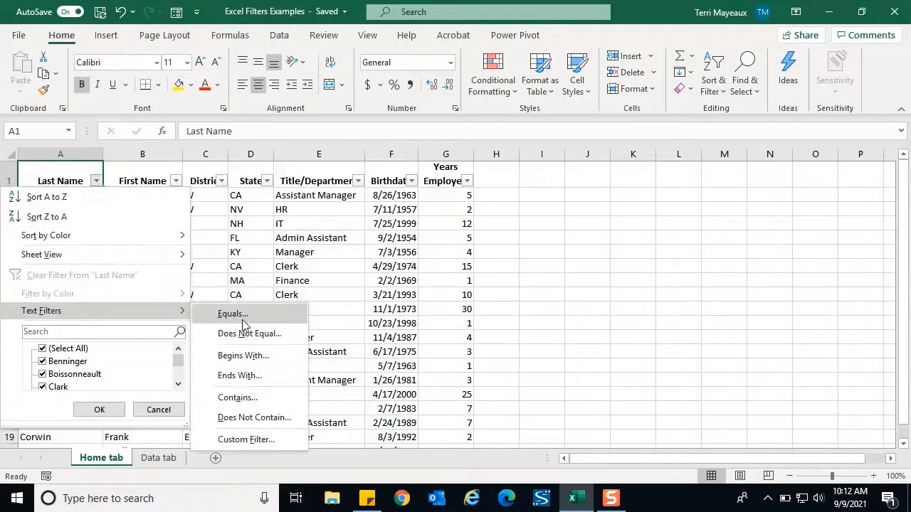
left_click(255, 439)
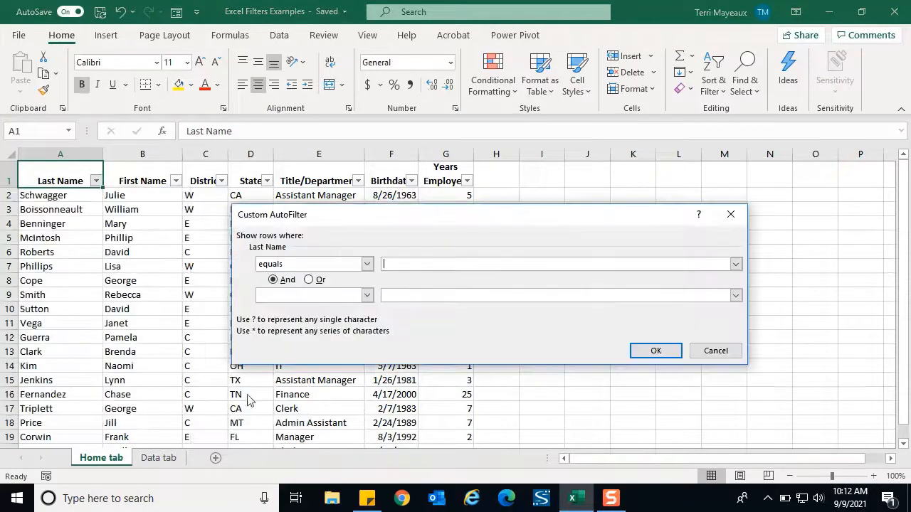
left_click(399, 265)
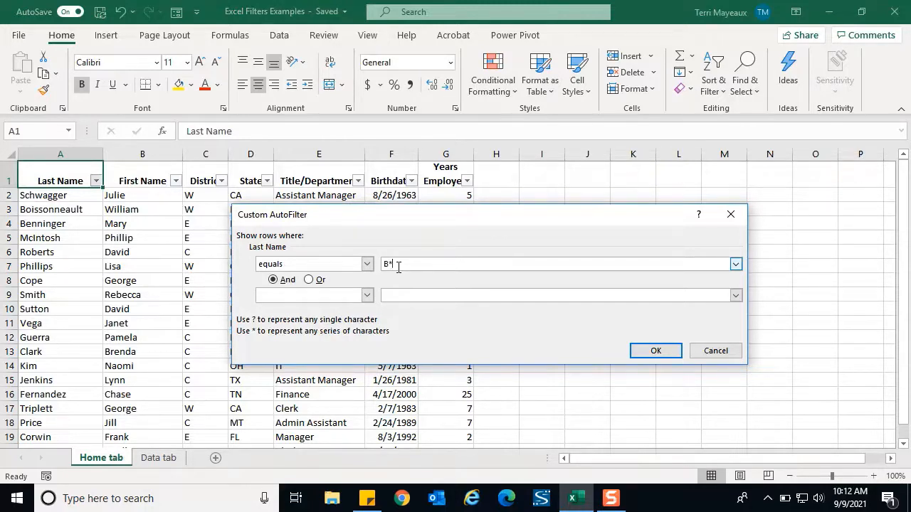
type("B*t")
left_click(647, 350)
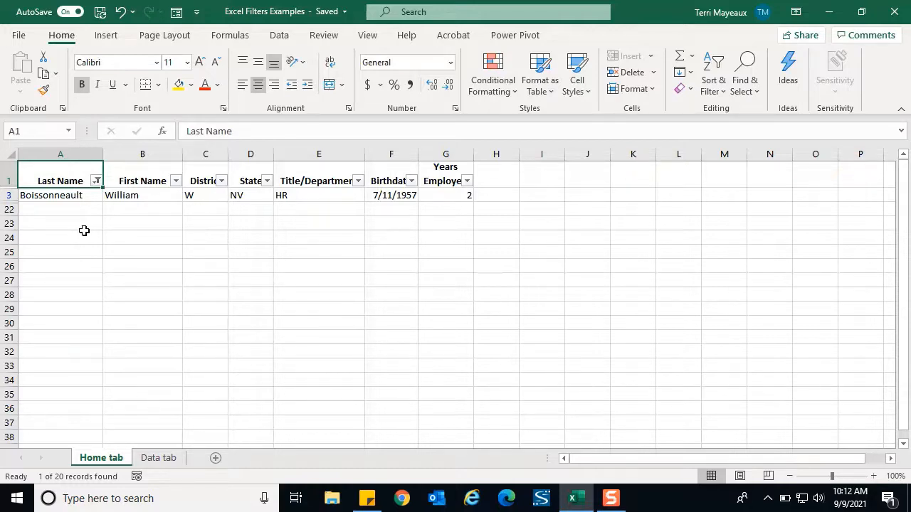
Step: Clear the Last Name filter and start a new custom filter on that column with the first condition begins with B
left_click(97, 182)
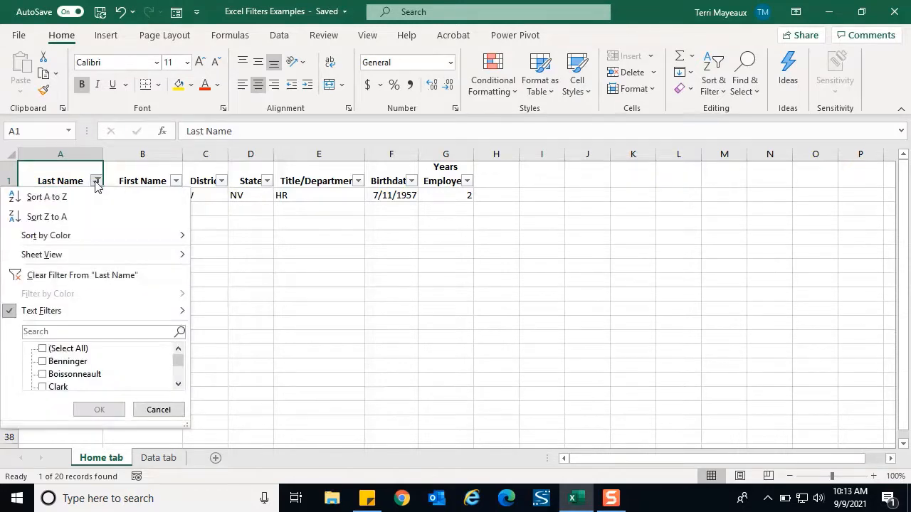
left_click(64, 275)
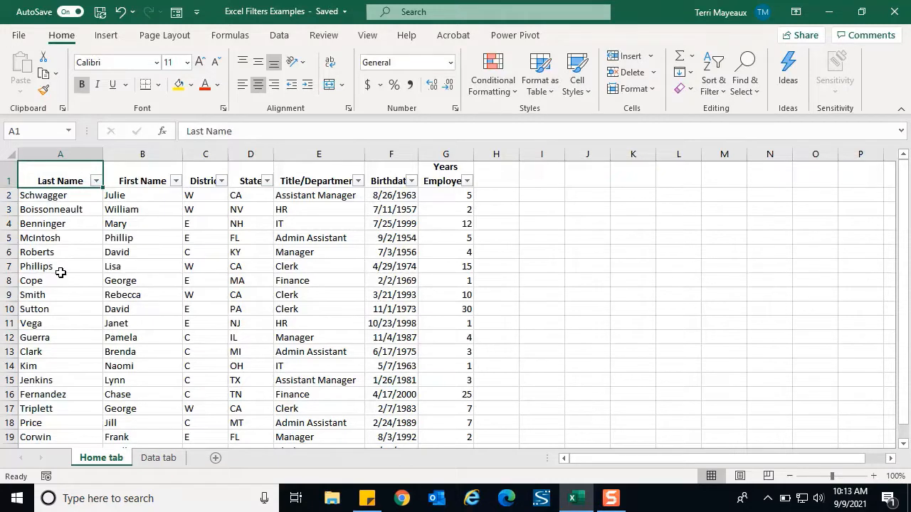
left_click(96, 182)
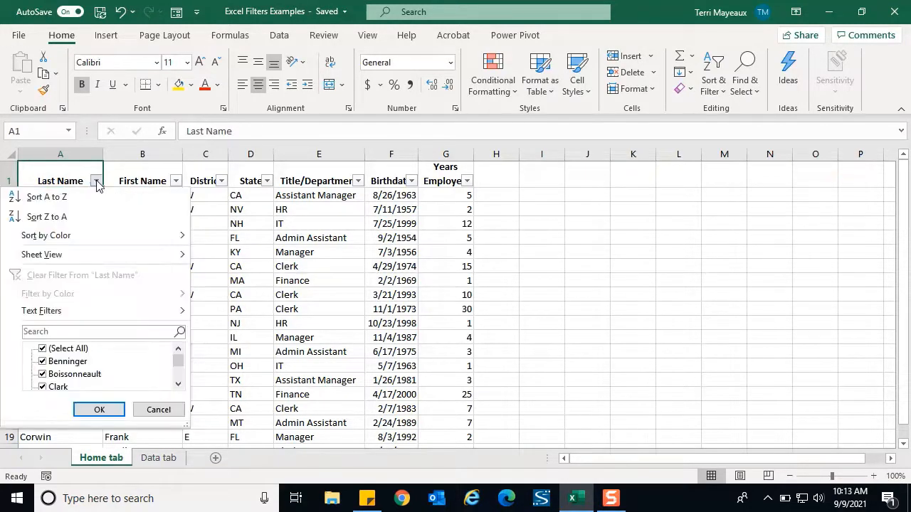
mouse_move(150, 316)
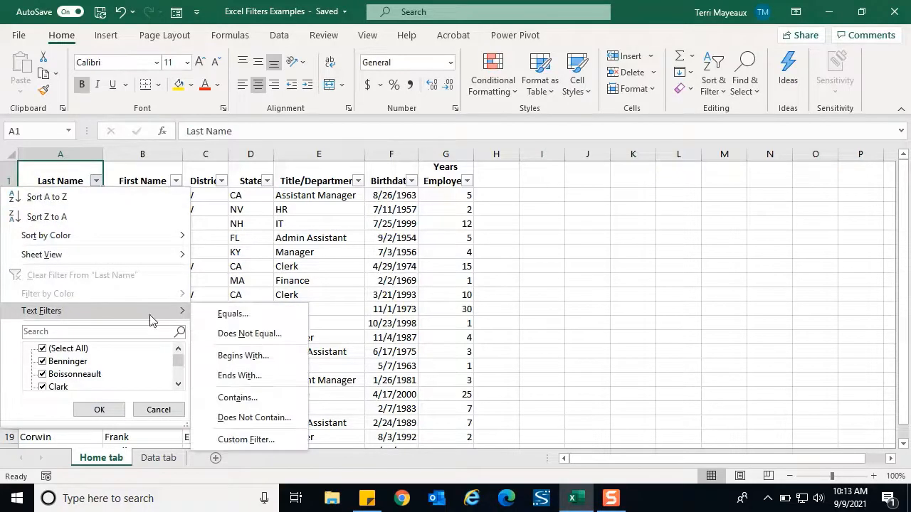
left_click(257, 439)
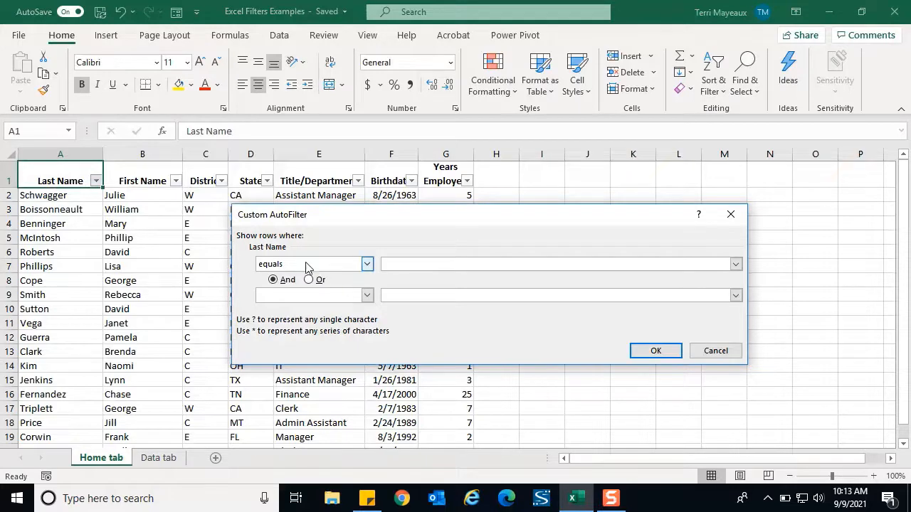
left_click(368, 265)
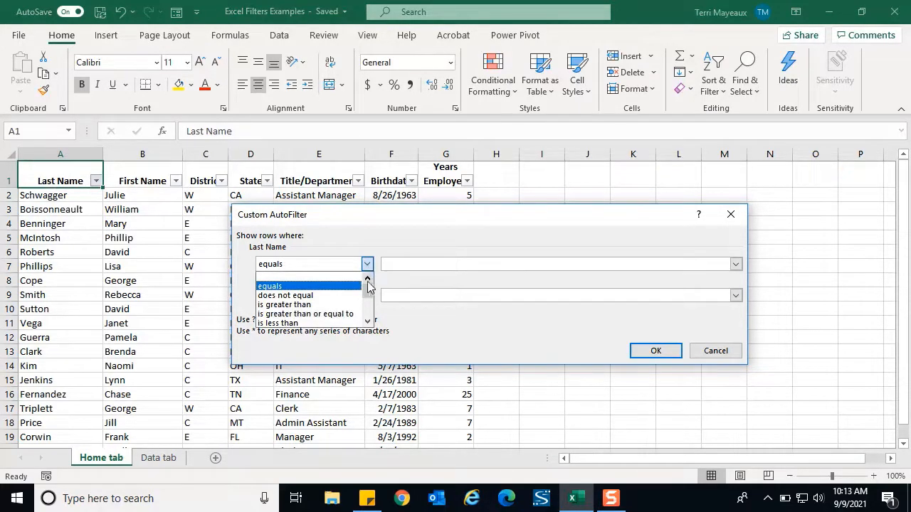
left_click(368, 322)
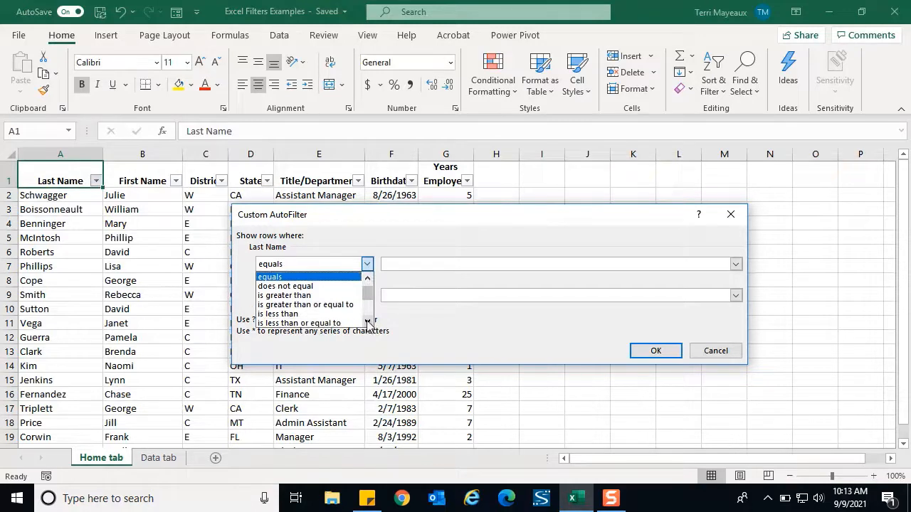
left_click(368, 322)
left_click(368, 323)
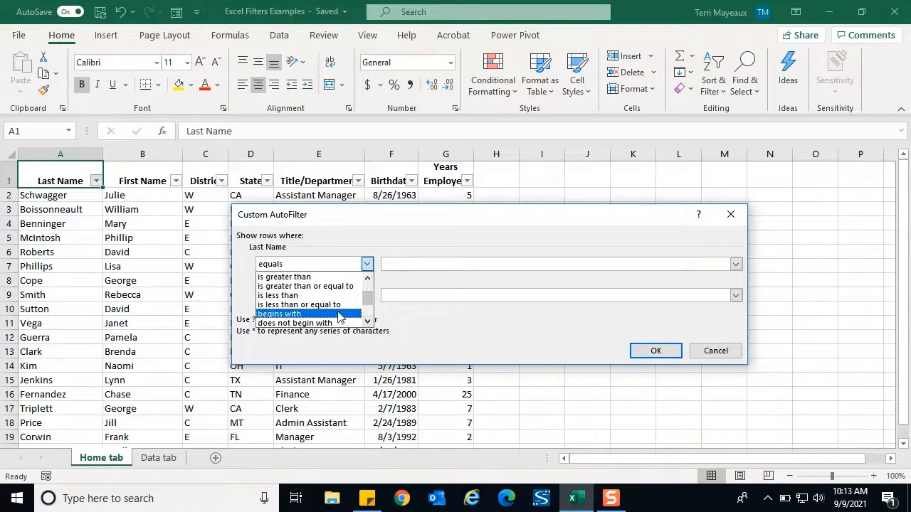
left_click(342, 314)
left_click(392, 263)
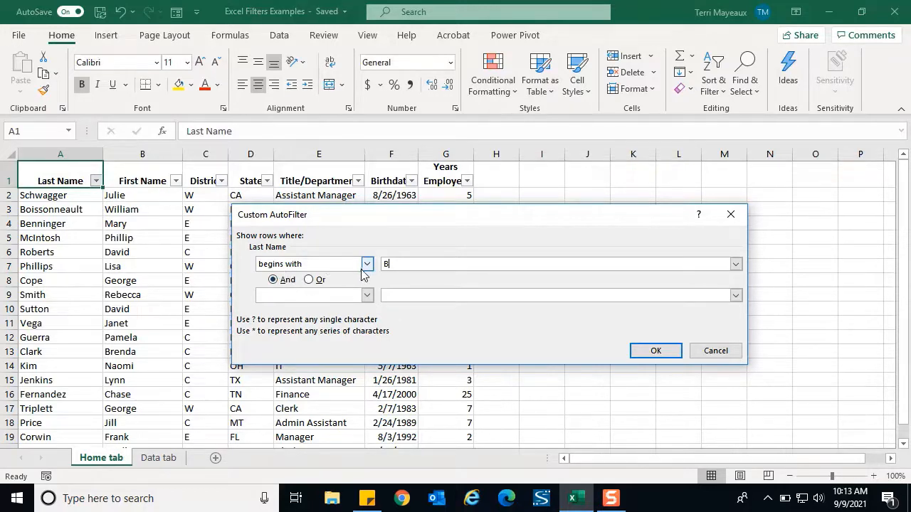
Step: Add an Or condition of begins with s to the custom Last Name filter and apply it
left_click(309, 281)
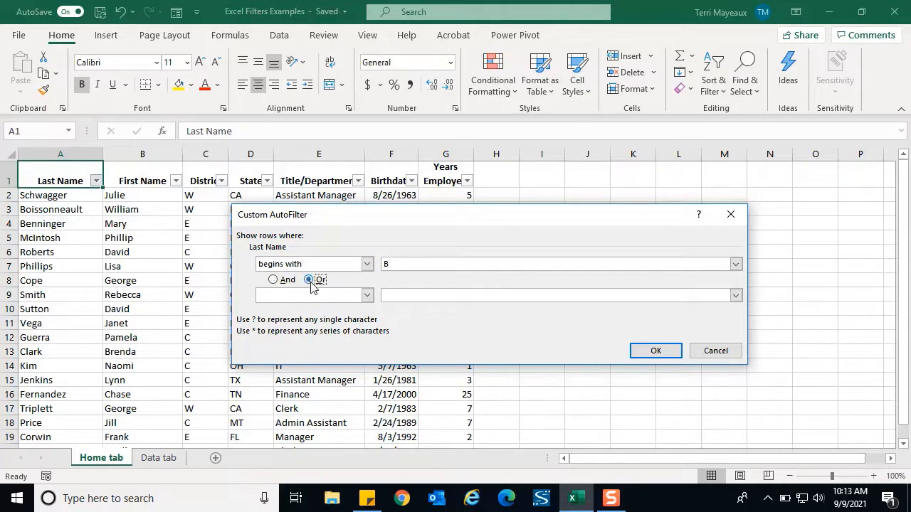
left_click(367, 296)
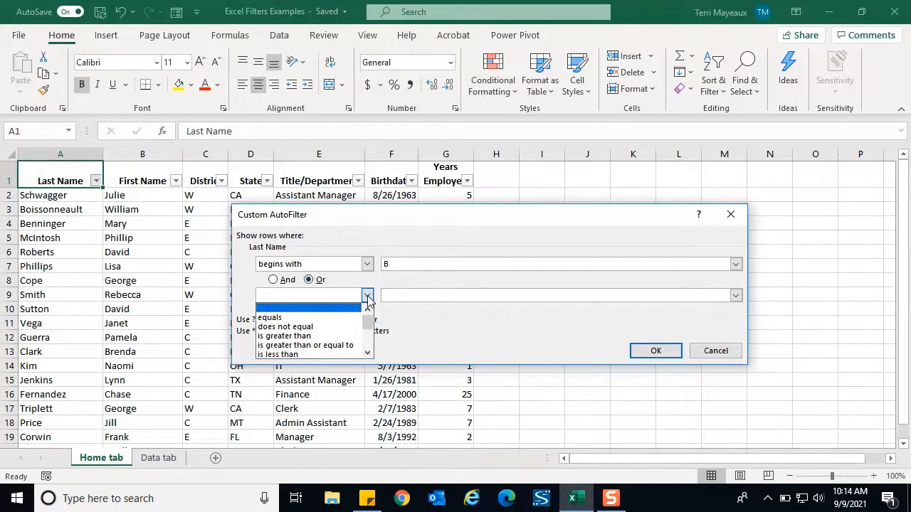
left_click(367, 353)
left_click(368, 353)
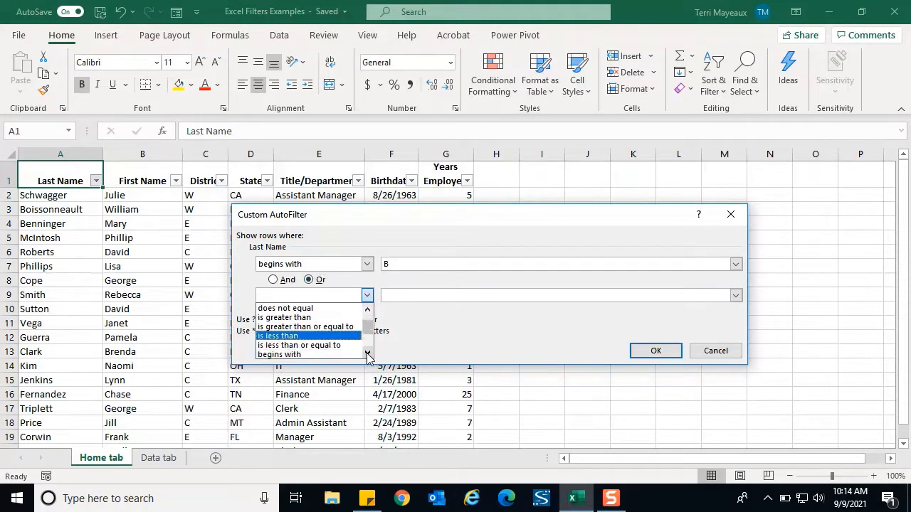
left_click(367, 353)
left_click(335, 345)
left_click(391, 295)
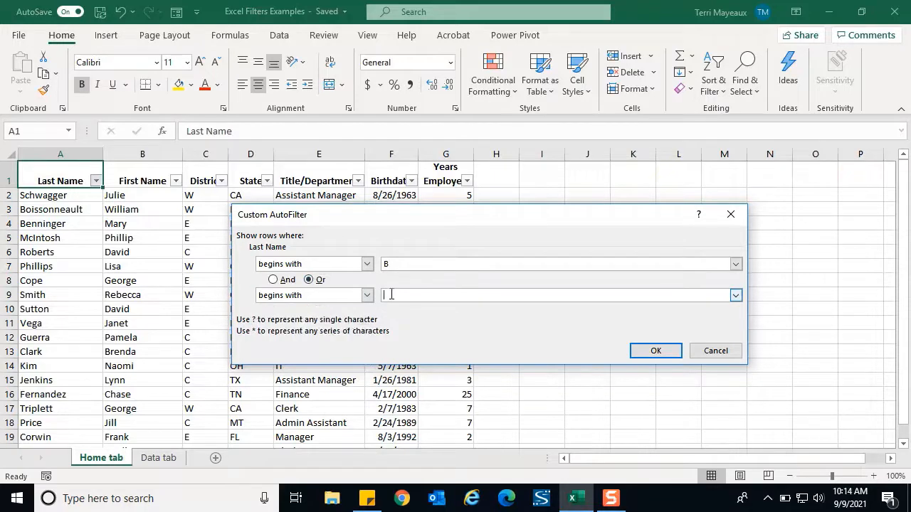
type("s")
left_click(652, 351)
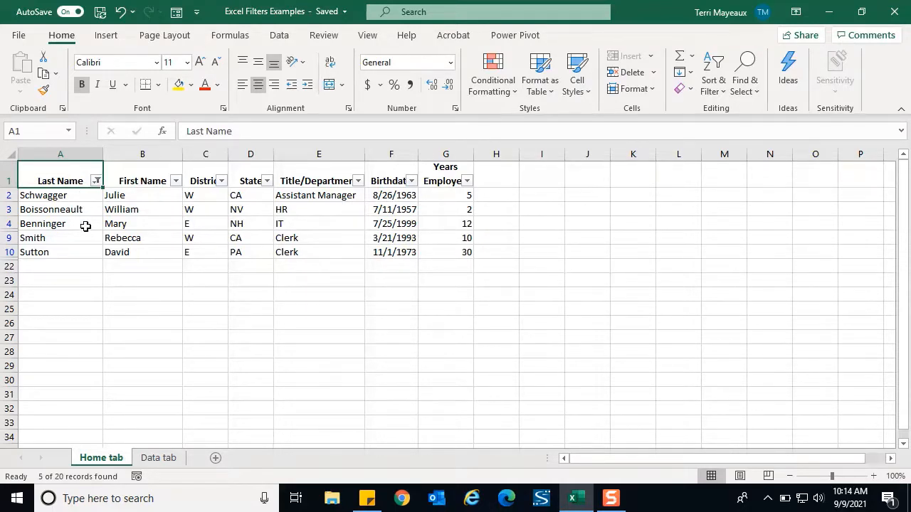
Step: Clear the Last Name filter and apply a date filter showing only rows whose Birthdate is before 1/1/1960
left_click(96, 182)
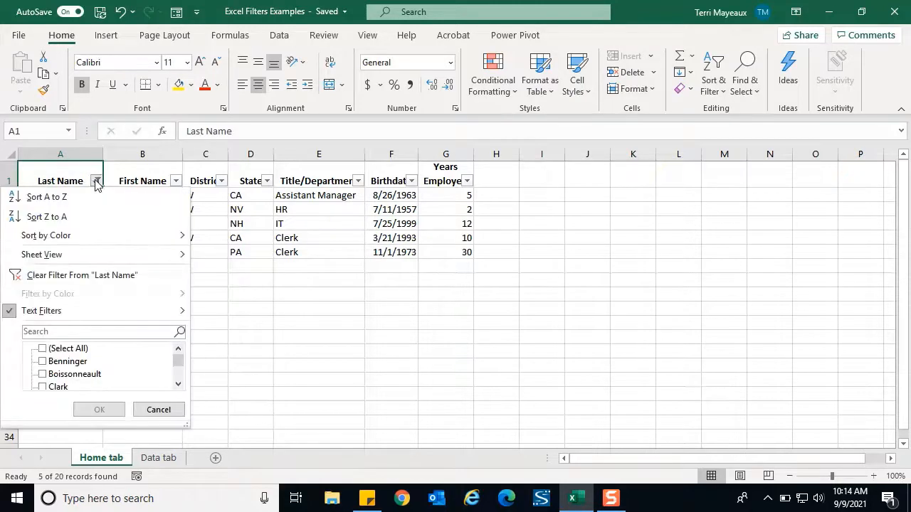
left_click(68, 276)
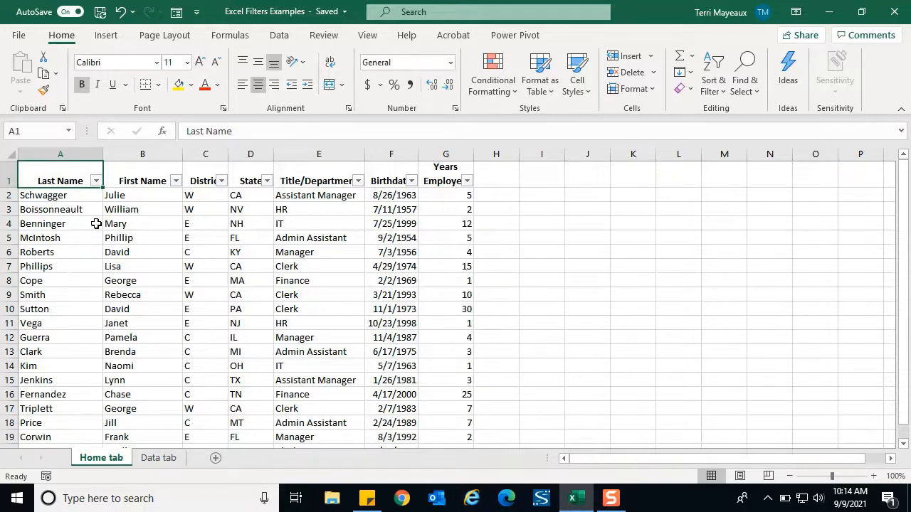
left_click(412, 182)
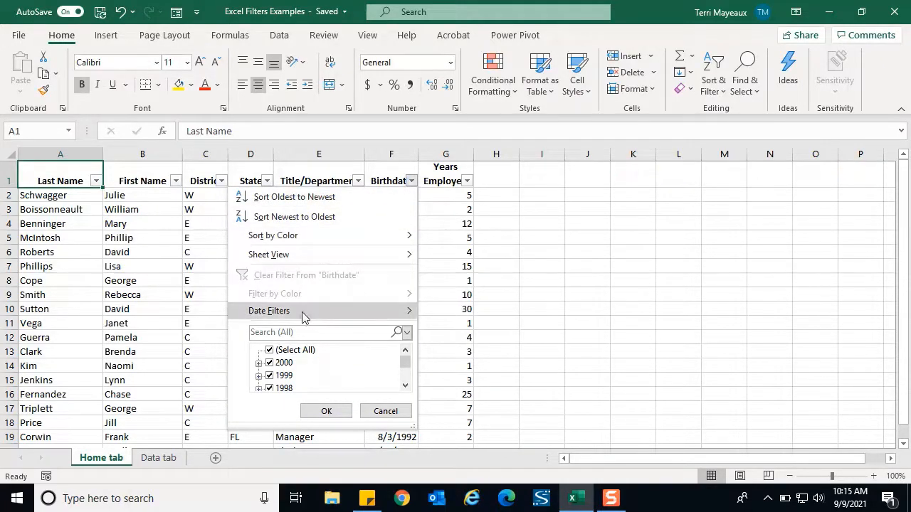
mouse_move(296, 315)
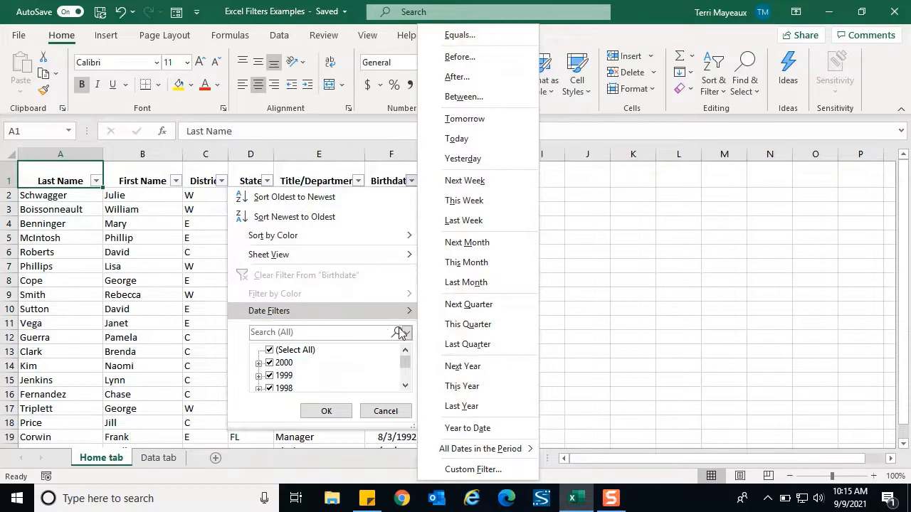
mouse_move(410, 316)
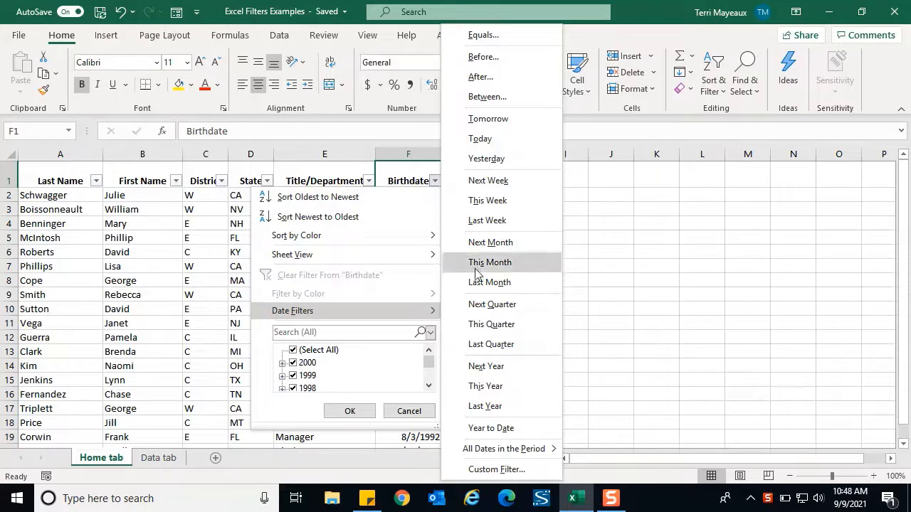
left_click(494, 63)
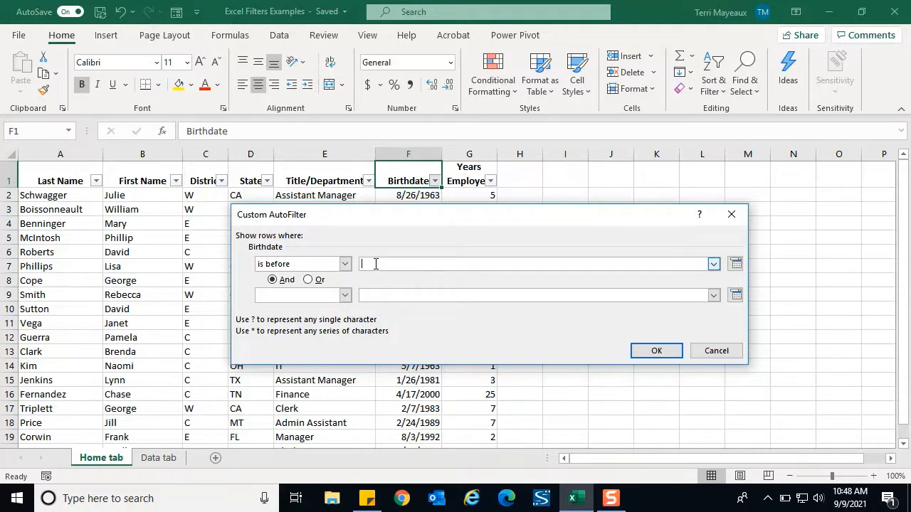
type("1/1/1960")
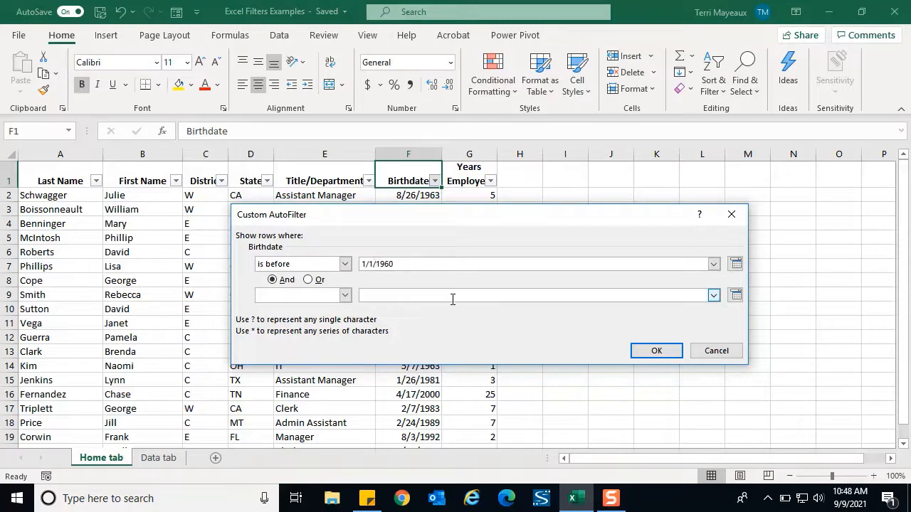
left_click(657, 351)
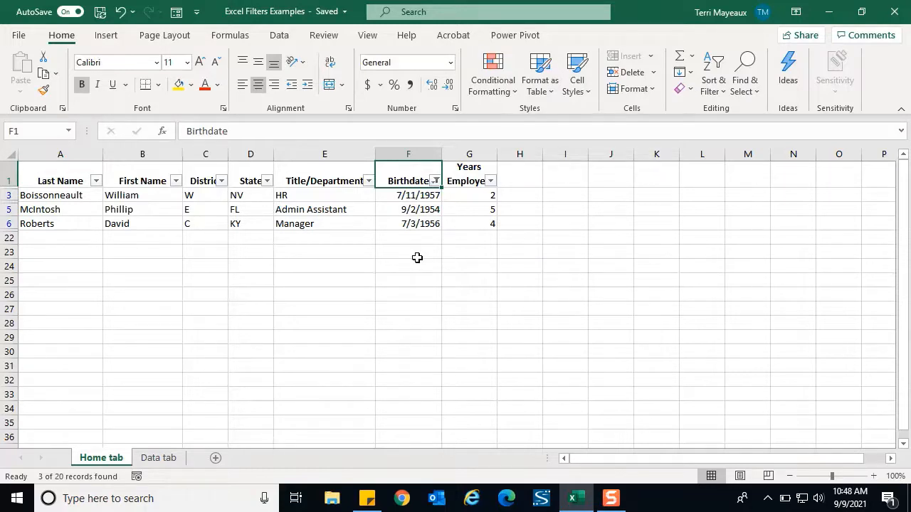
Step: Clear the Birthdate filter and apply a number filter showing only rows with Years Employed between 5 and 10
left_click(435, 181)
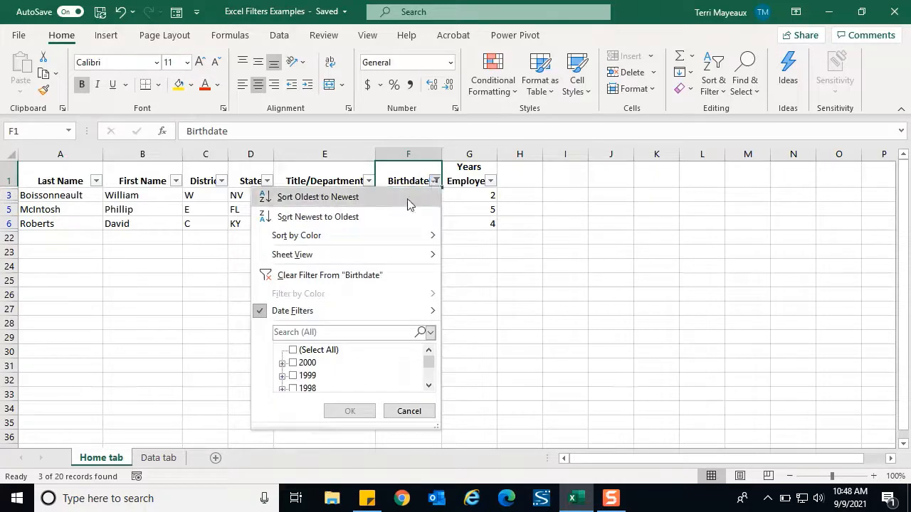
left_click(351, 279)
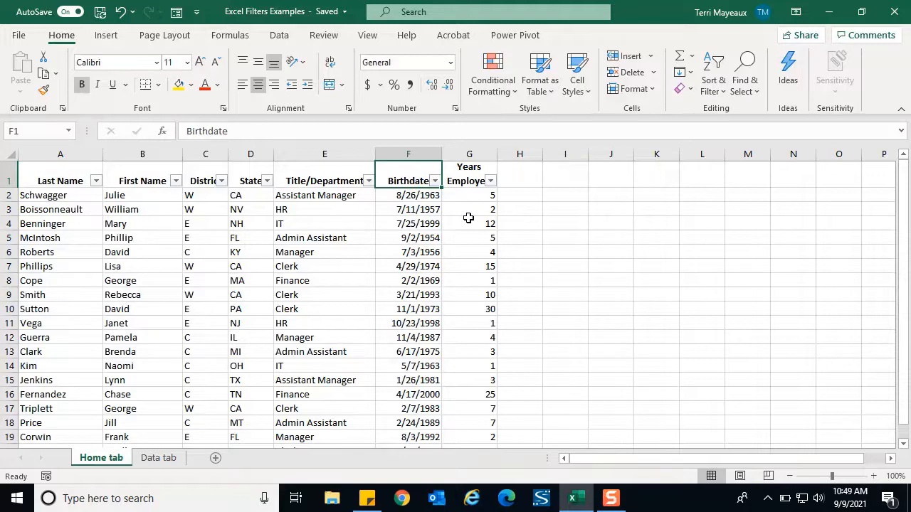
left_click(491, 182)
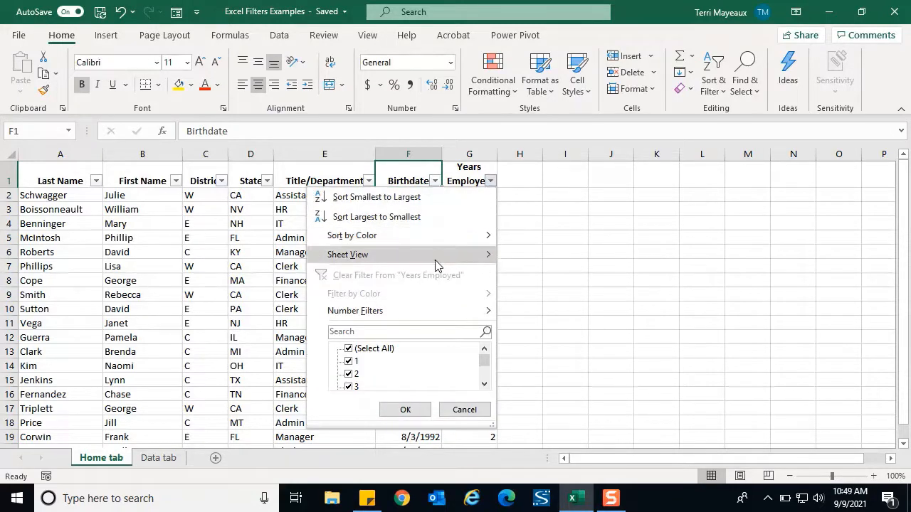
mouse_move(392, 311)
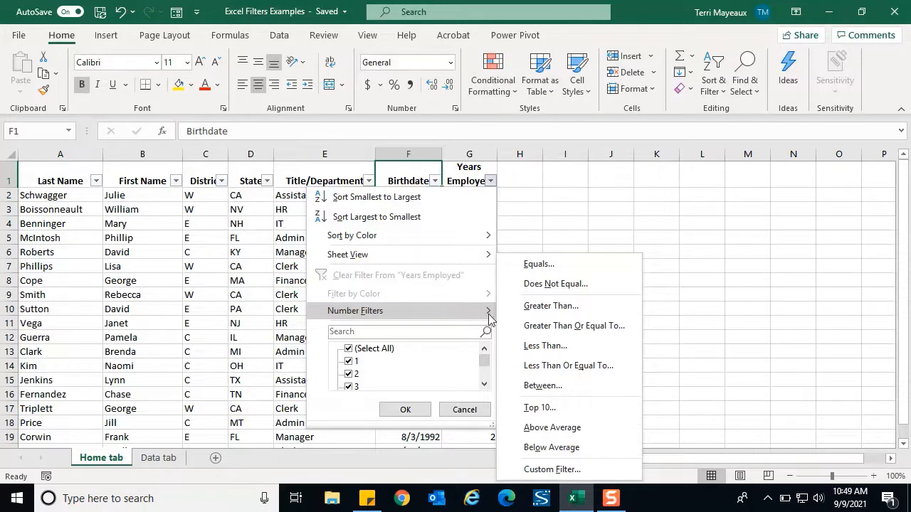
left_click(556, 389)
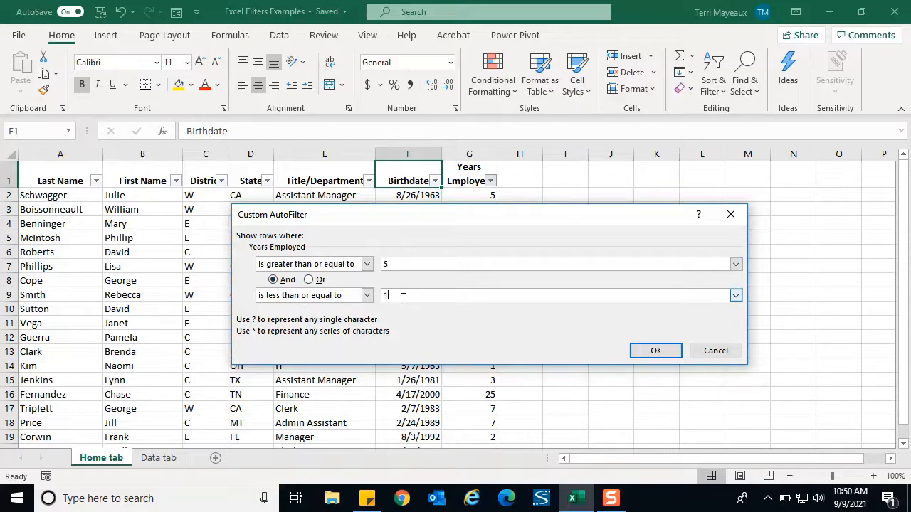
left_click(645, 350)
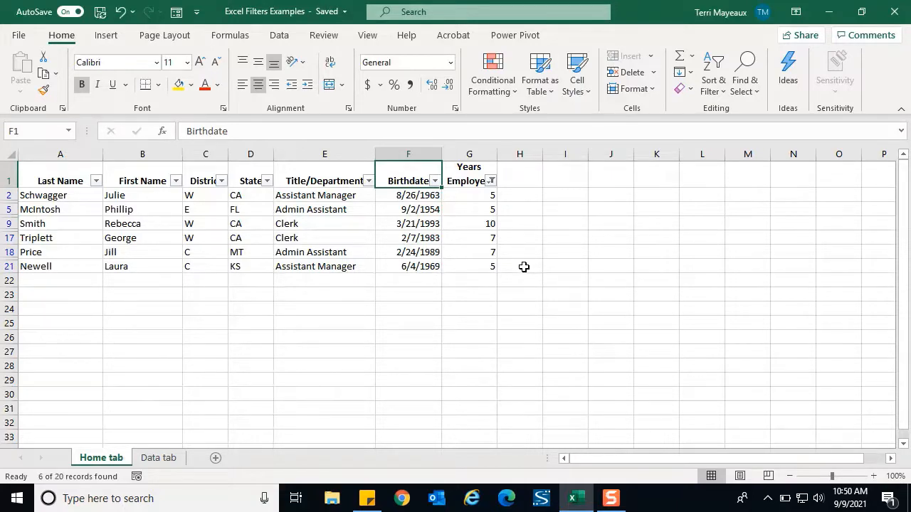
Step: Clear the filter from the Years Employed column and widen column G slightly so its heading fits
left_click(490, 181)
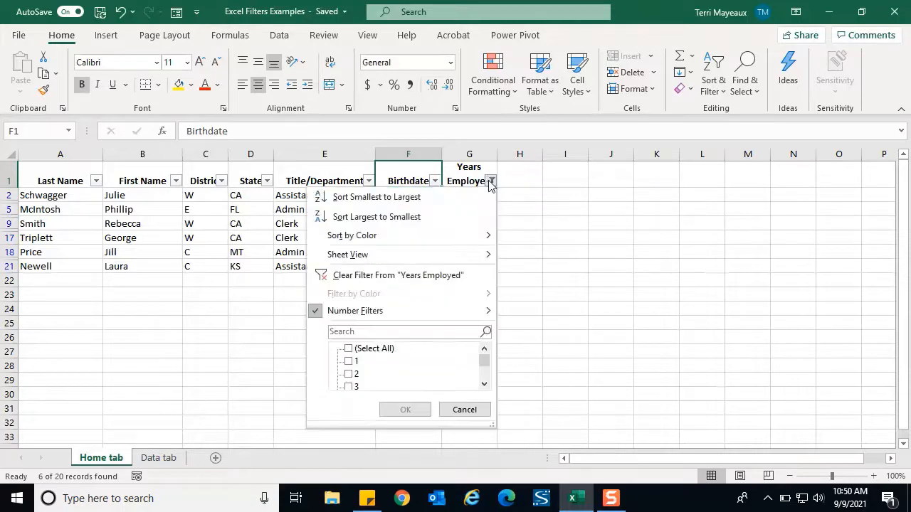
left_click(383, 277)
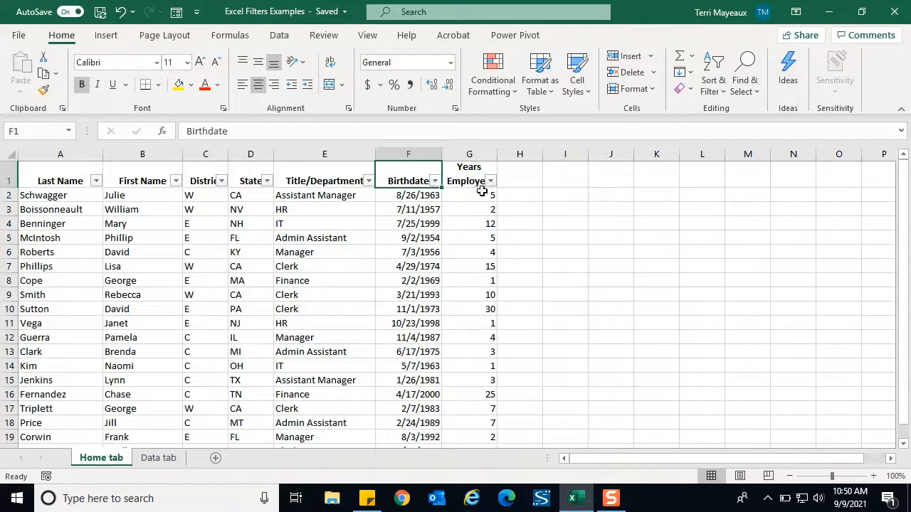
left_click_drag(497, 154, 509, 155)
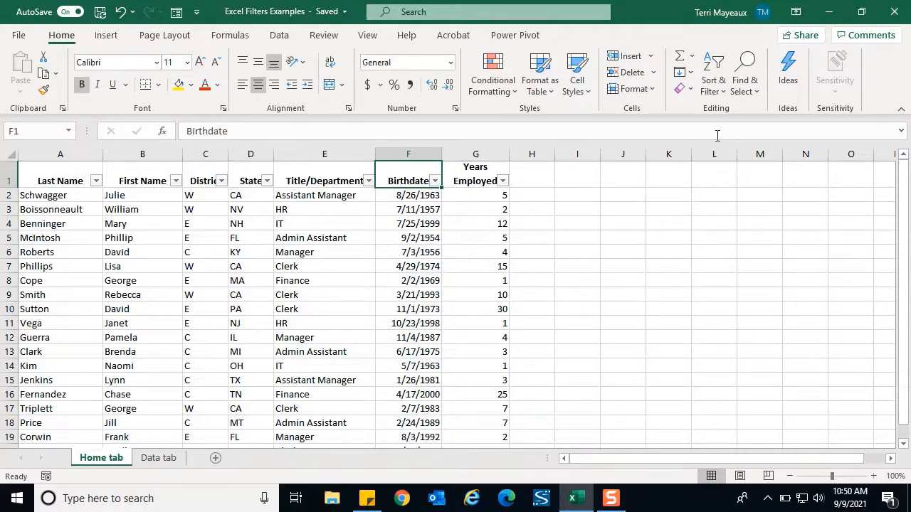
Step: Turn off filtering for the employee list and turn it back on for all column headings
left_click(723, 98)
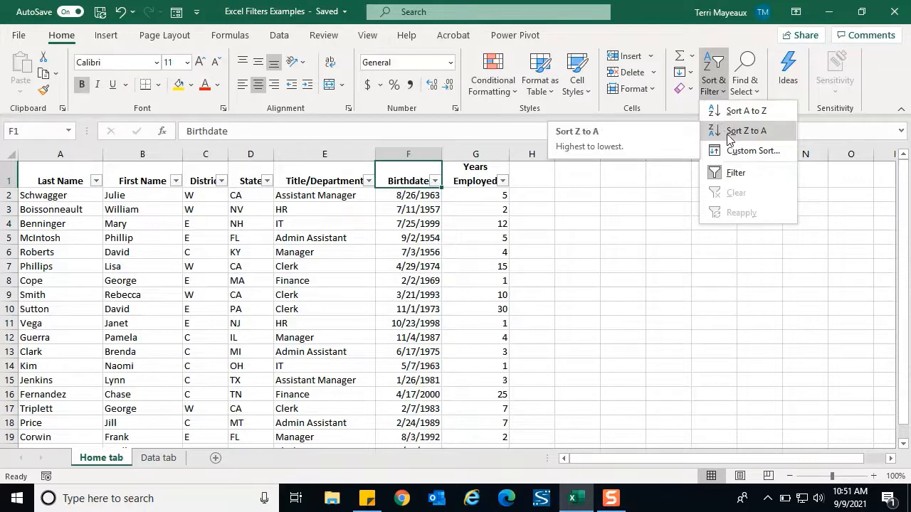
left_click(737, 177)
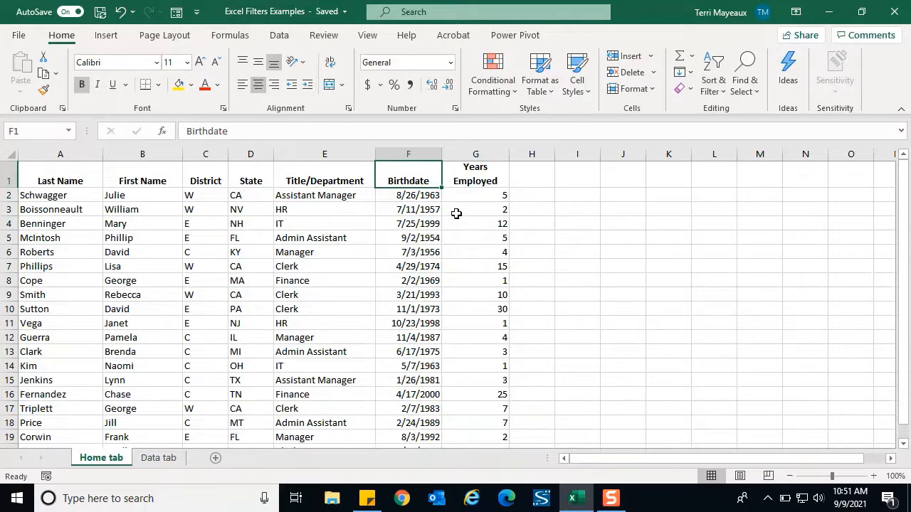
left_click(281, 37)
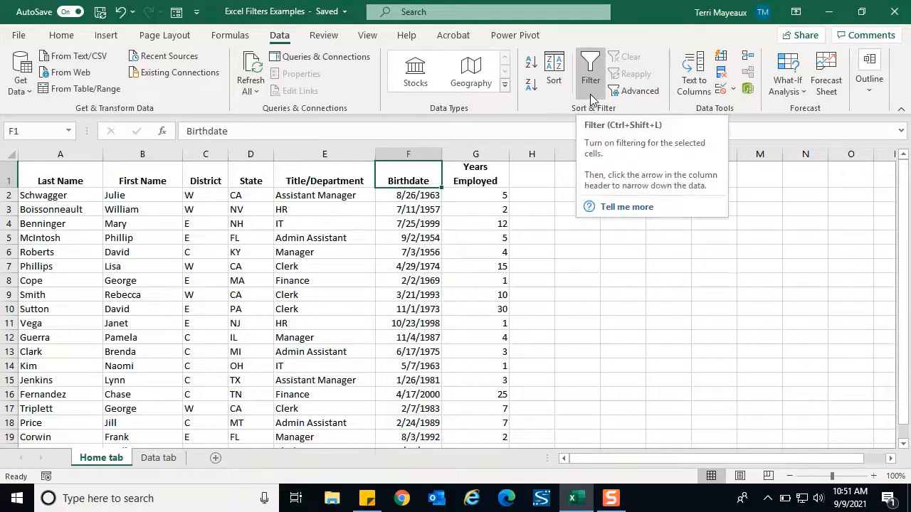
left_click(588, 72)
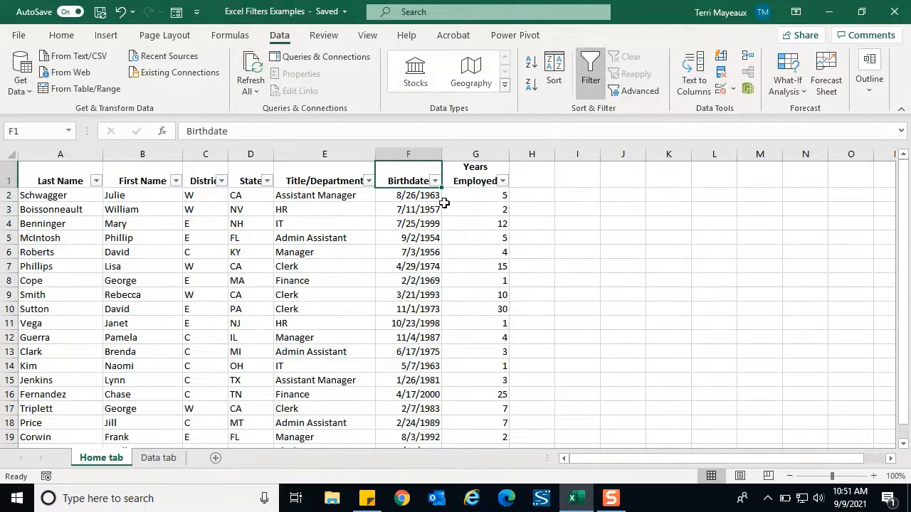
Step: Filter the District column to show only the employees in district W
left_click(222, 182)
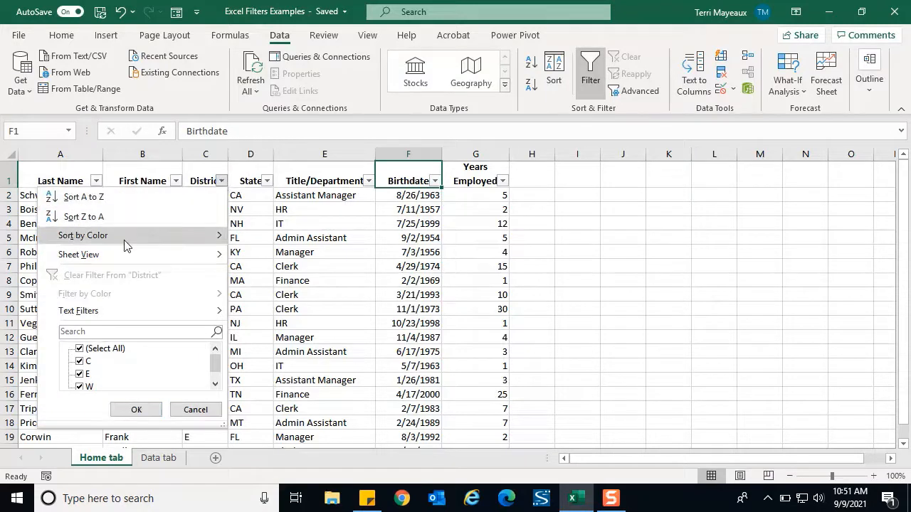
left_click(80, 349)
left_click(89, 389)
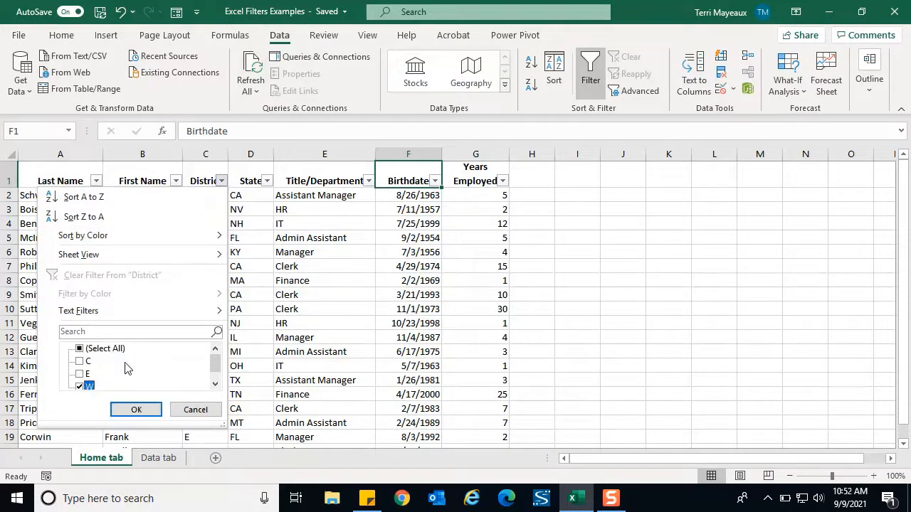
left_click(136, 410)
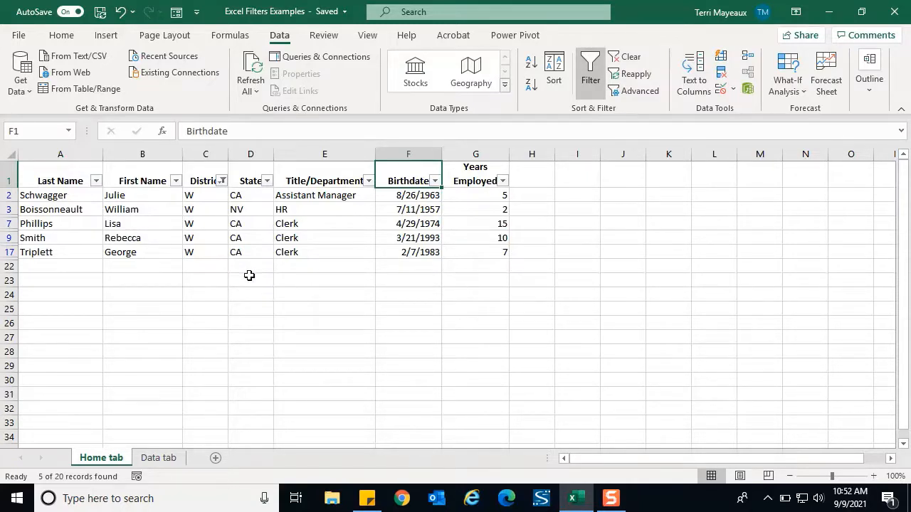
Step: Narrow the filtered list further by showing only CA in the State column
left_click(268, 183)
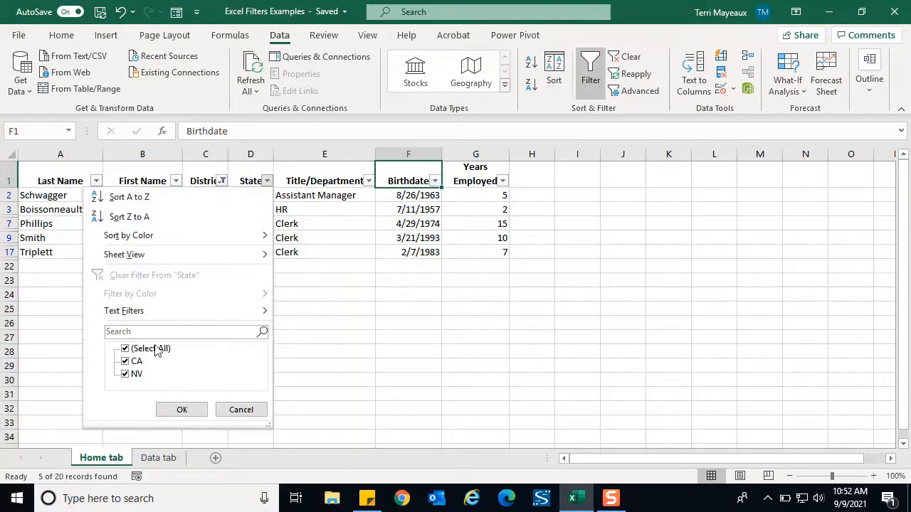
left_click(126, 348)
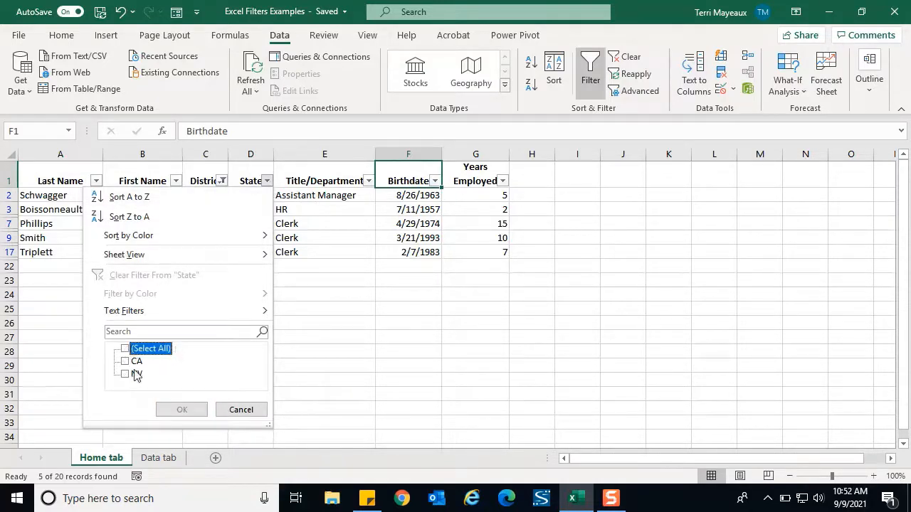
left_click(125, 362)
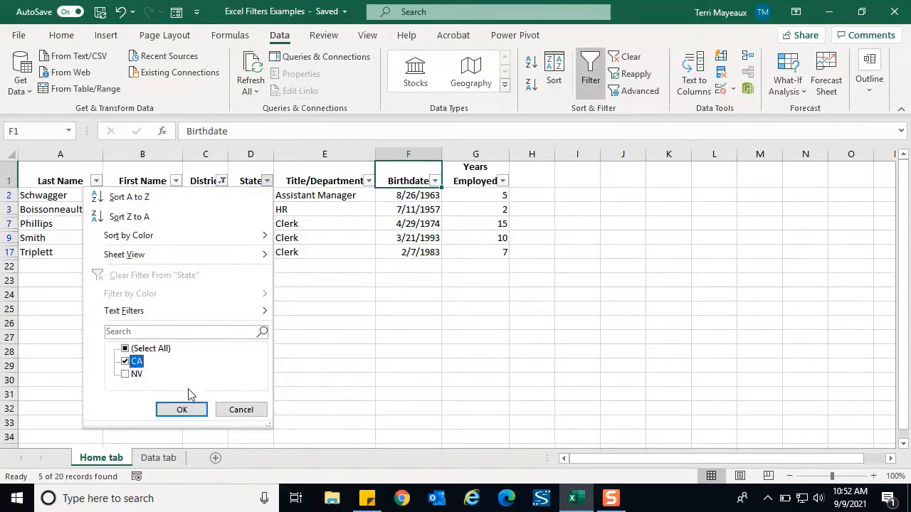
left_click(182, 410)
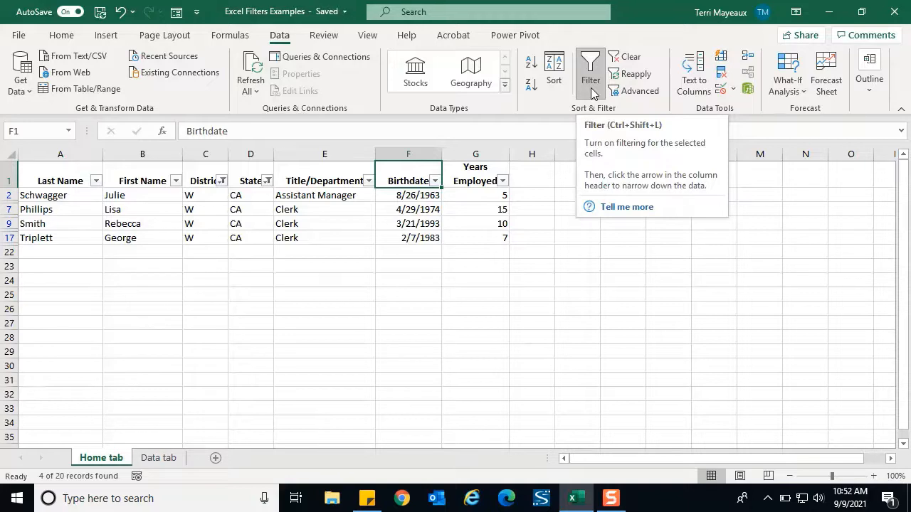
Step: Clear all active filters at once and filter the District column to show only district E
left_click(638, 57)
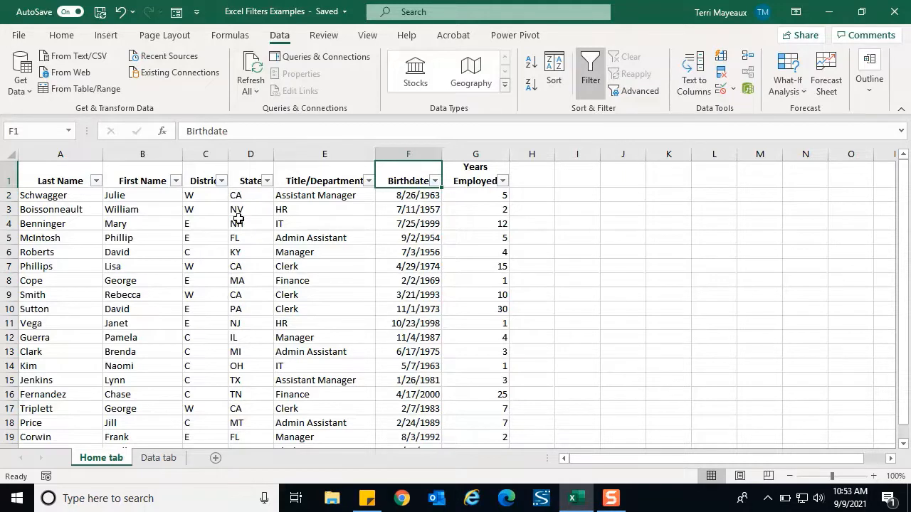
left_click(222, 181)
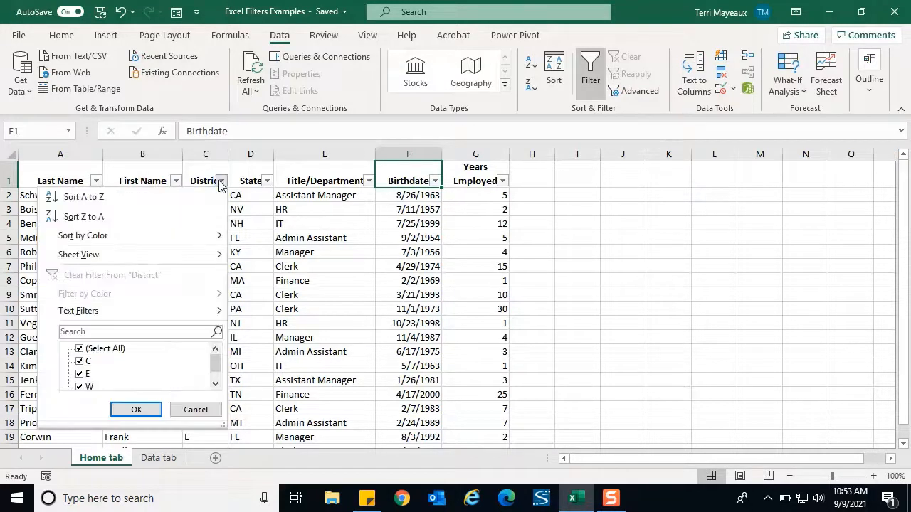
left_click(84, 351)
left_click(88, 375)
left_click(127, 409)
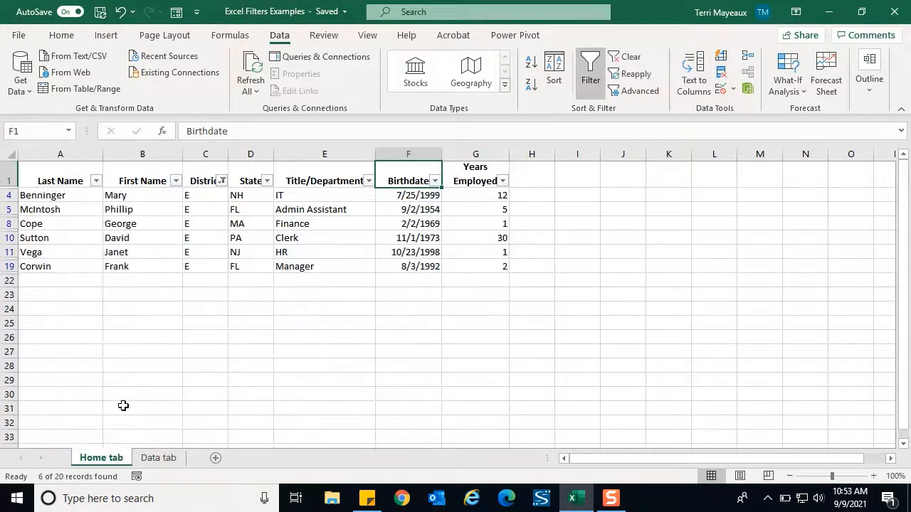
Step: Narrow the list filtered to district E further by showing only Manager in the Title/Department column
left_click(369, 181)
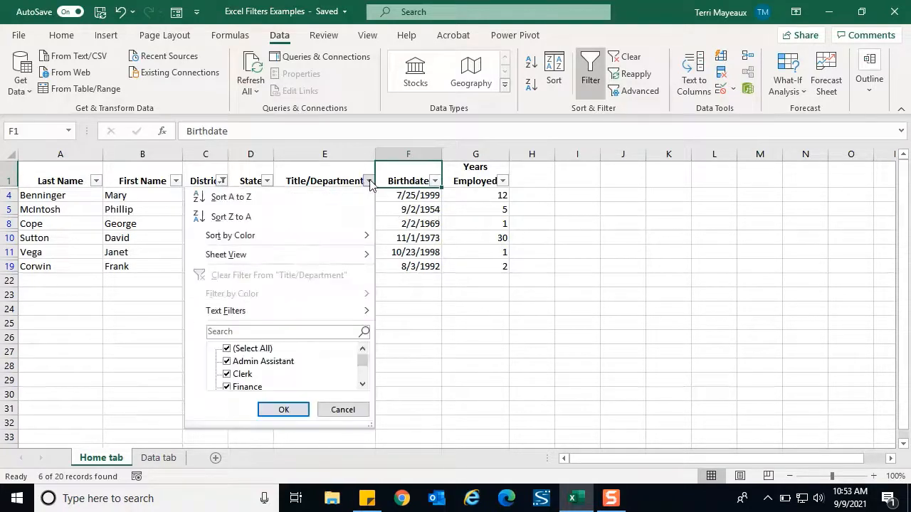
left_click(239, 349)
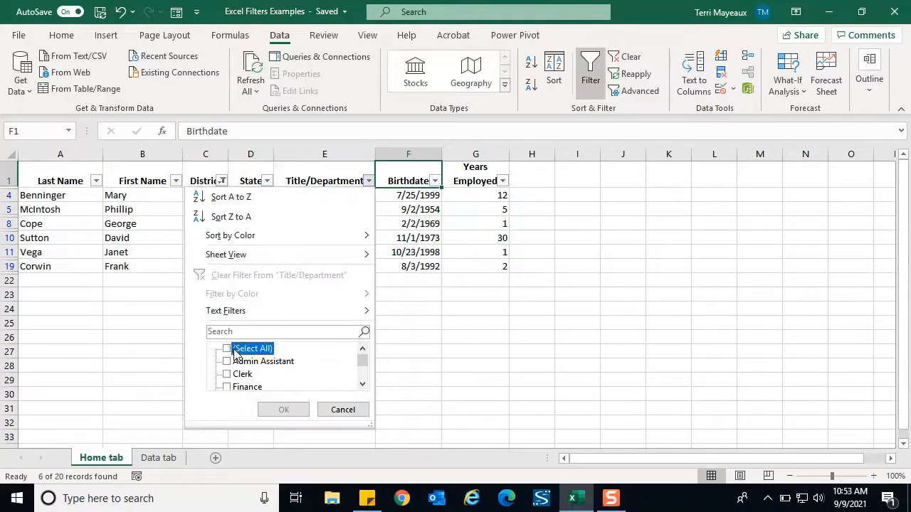
left_click(362, 387)
left_click(362, 387)
left_click(362, 387)
left_click(363, 387)
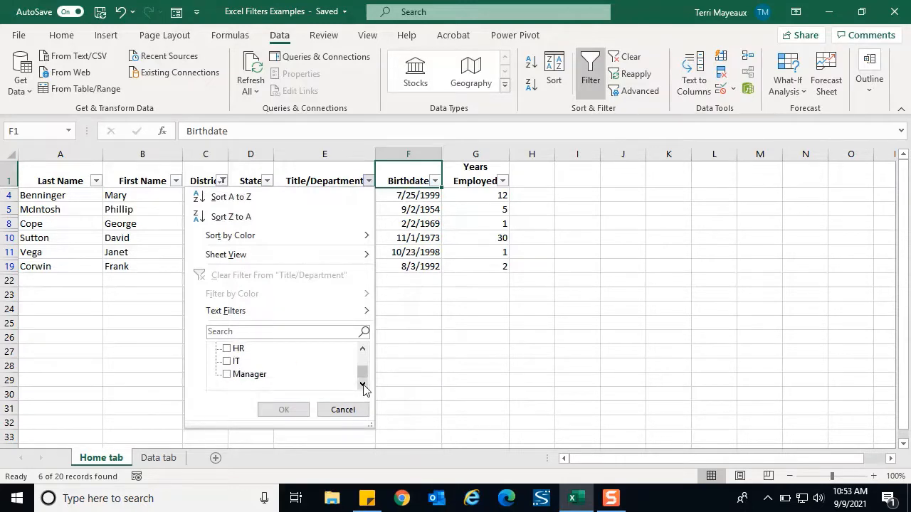
left_click(235, 376)
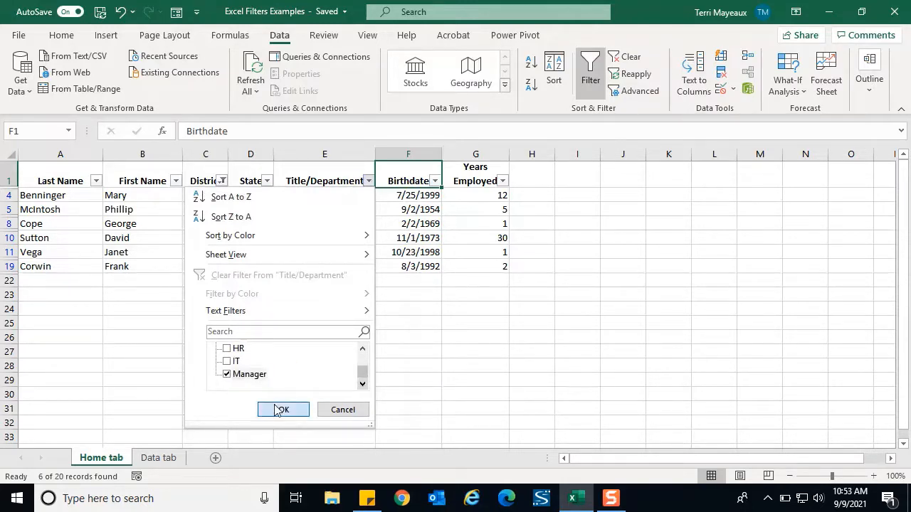
left_click(279, 411)
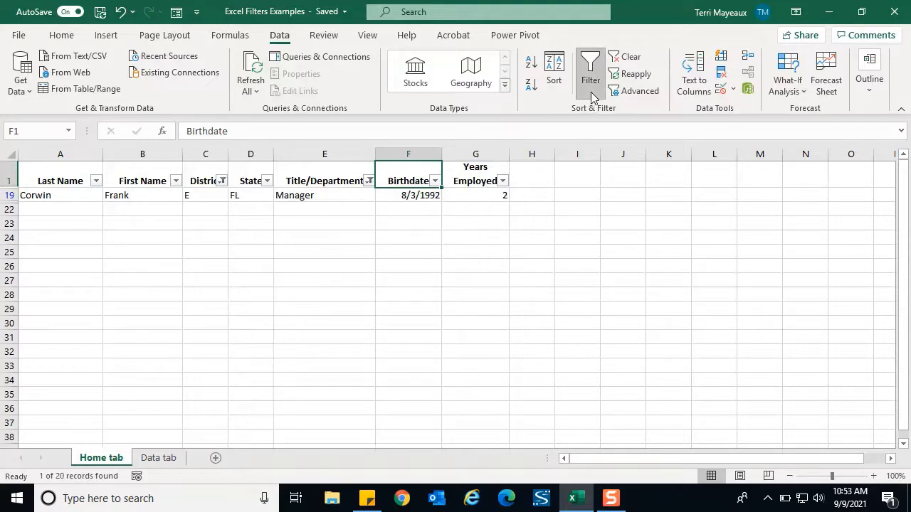
Step: Clear all active filters and filter the Title/Department column to show only Assistant Manager, Clerk and IT
left_click(630, 57)
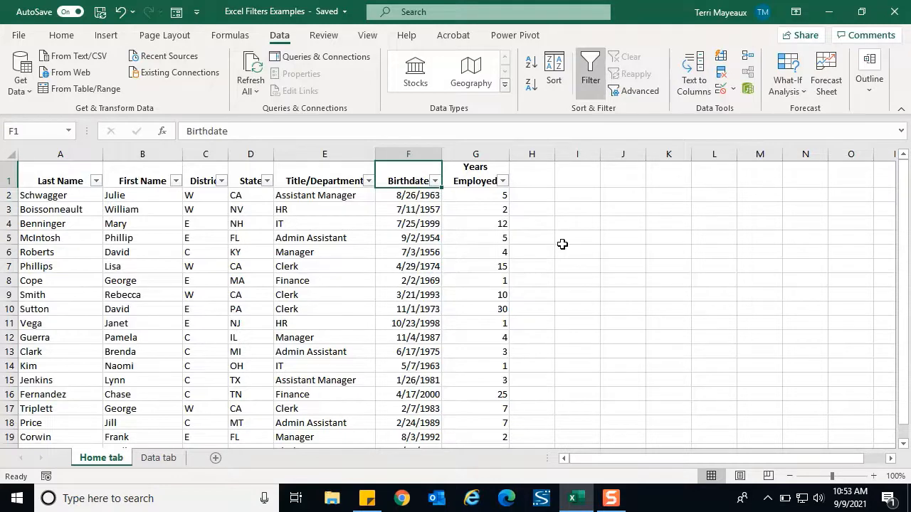
left_click(368, 182)
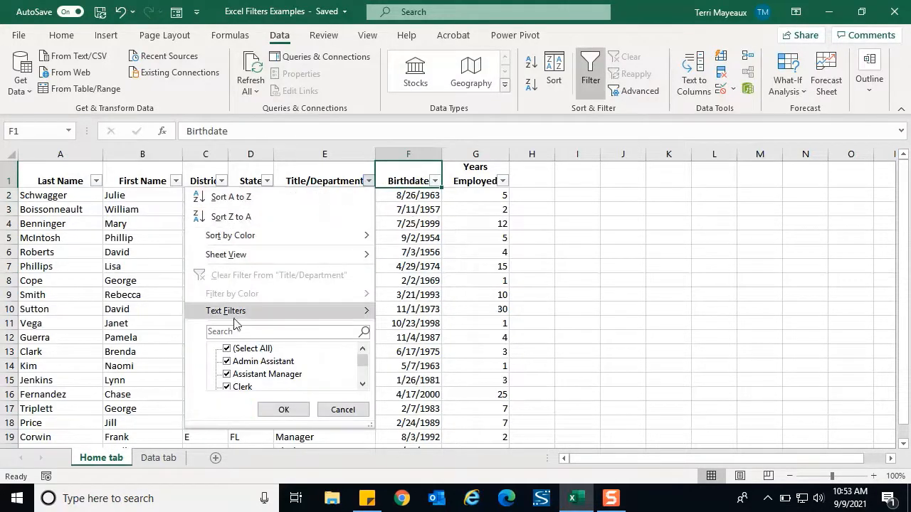
left_click(228, 350)
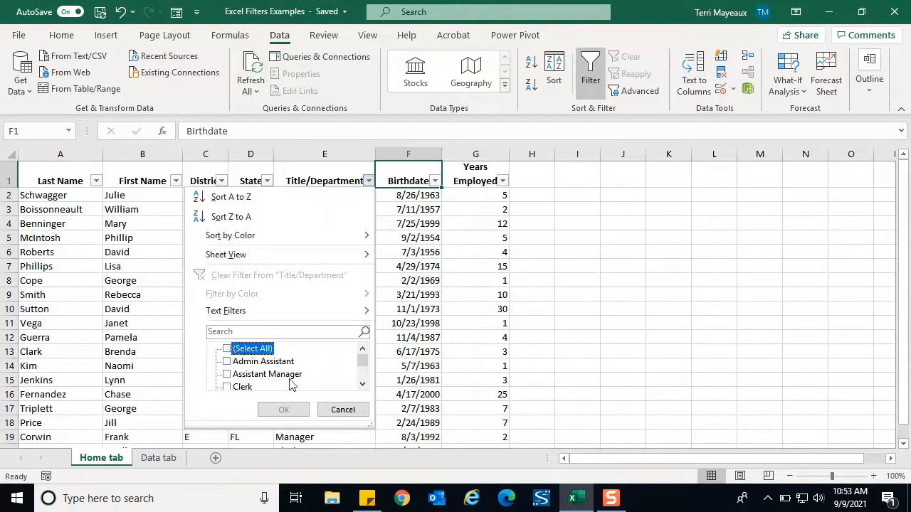
left_click(228, 388)
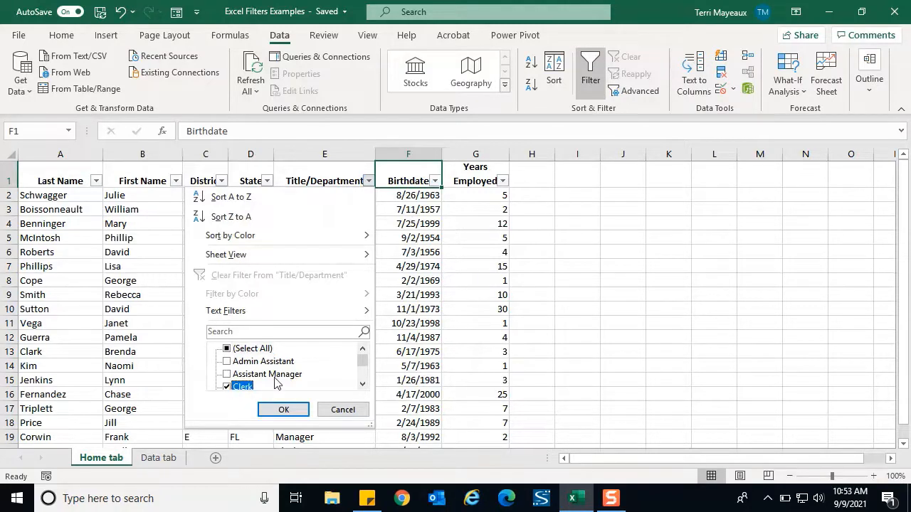
scroll(235, 377, "down", 1)
left_click(227, 362)
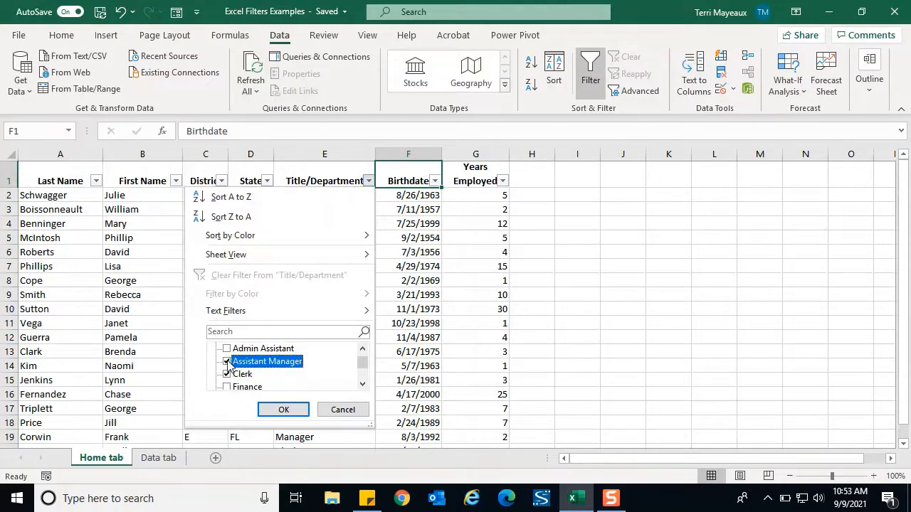
left_click(361, 385)
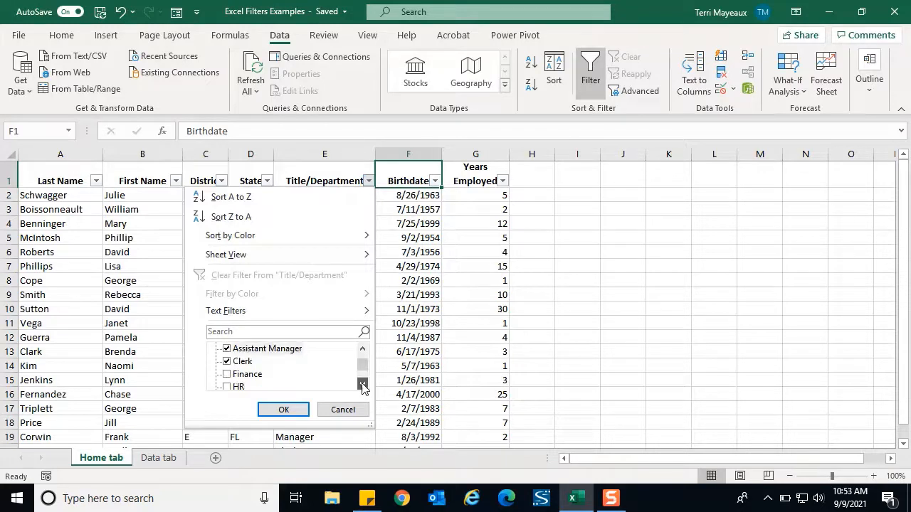
left_click(361, 385)
left_click(227, 387)
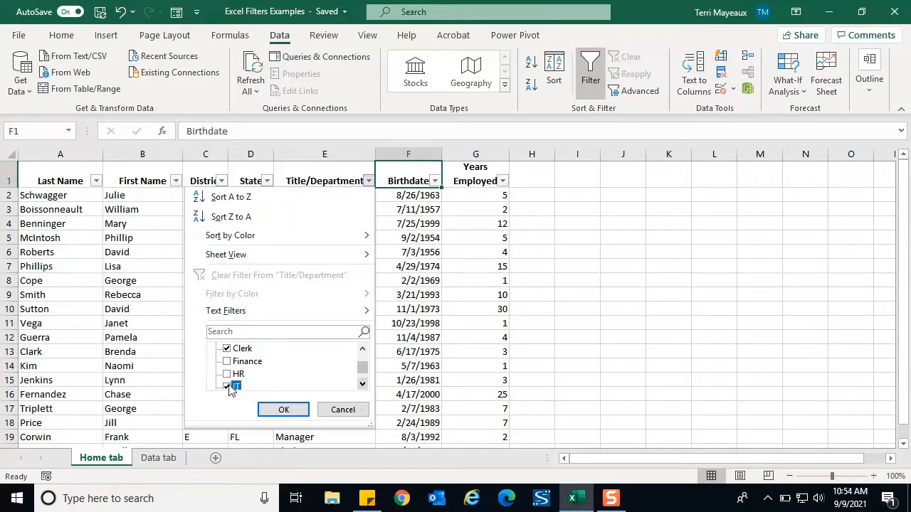
scroll(301, 370, "down", 1)
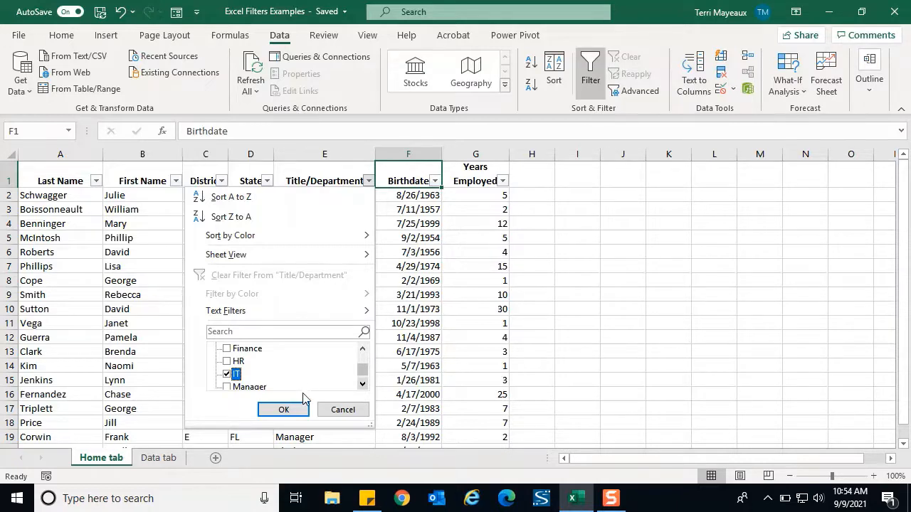
left_click(284, 410)
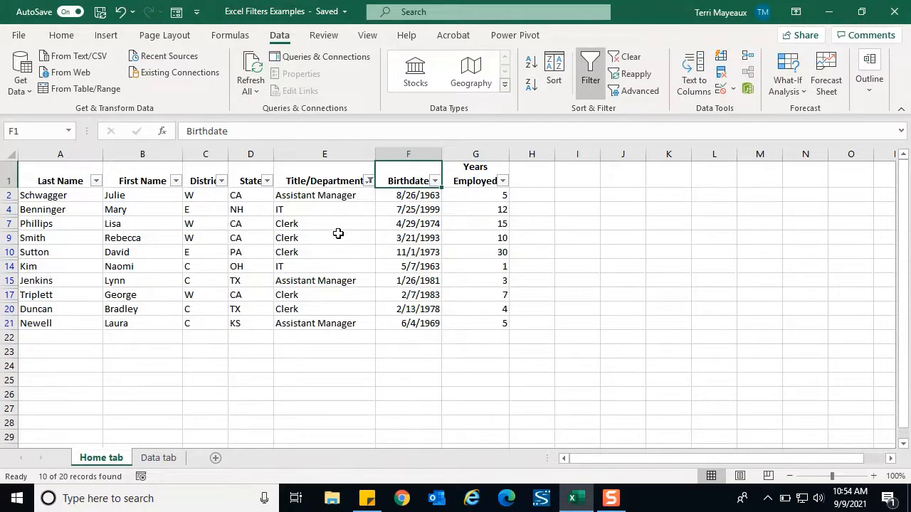
Step: Narrow the filtered list further with a number filter showing only Years Employed greater than 5
left_click(503, 182)
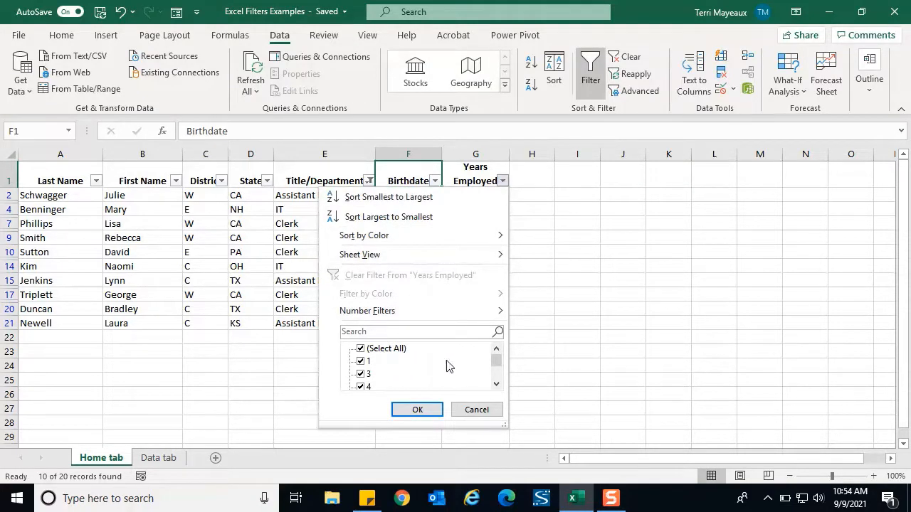
left_click(496, 385)
left_click(496, 386)
left_click(497, 386)
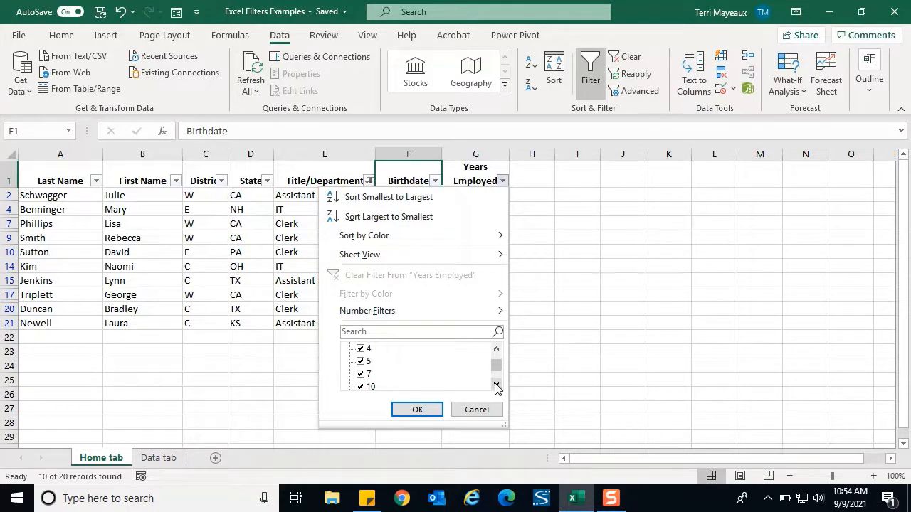
mouse_move(388, 319)
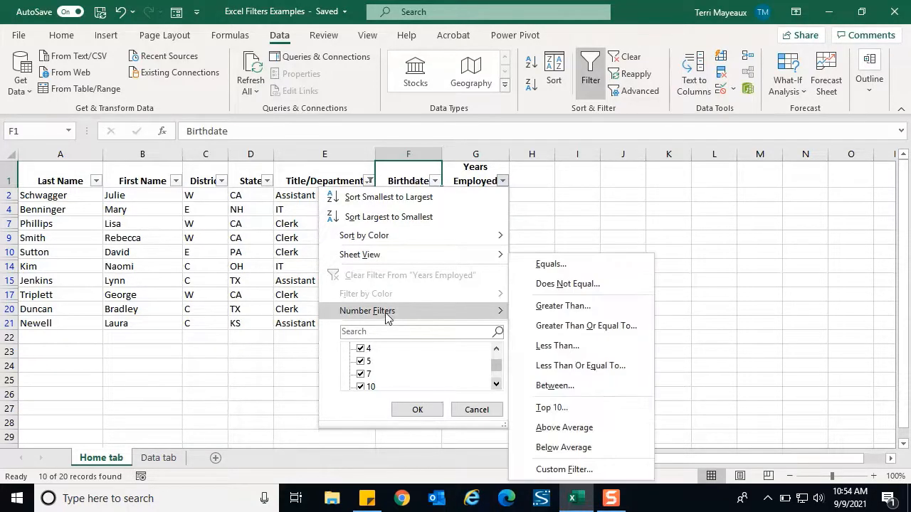
left_click(549, 306)
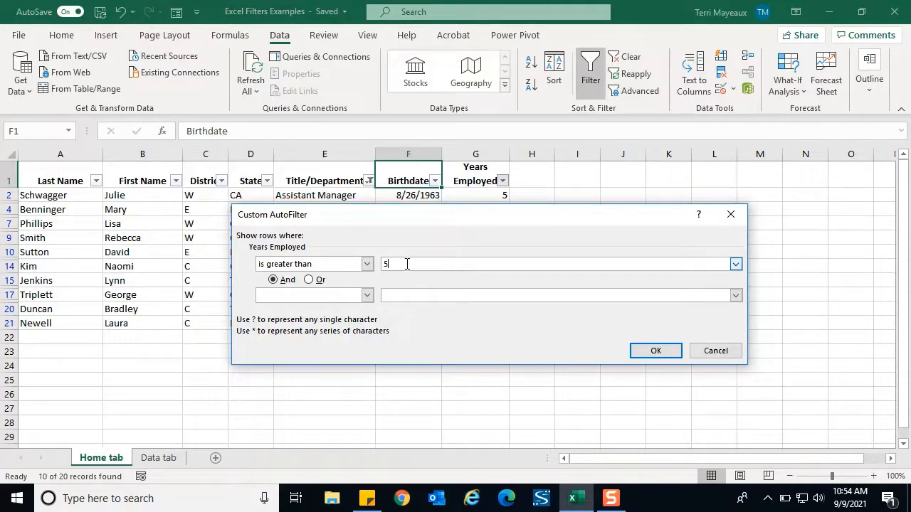
left_click(654, 351)
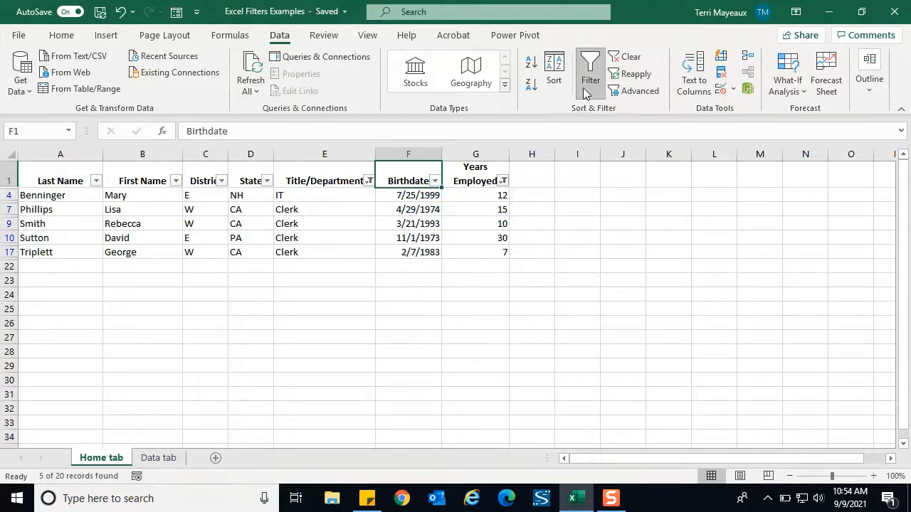
Step: Clear all active filters and filter the District column to show only districts C and E
left_click(628, 62)
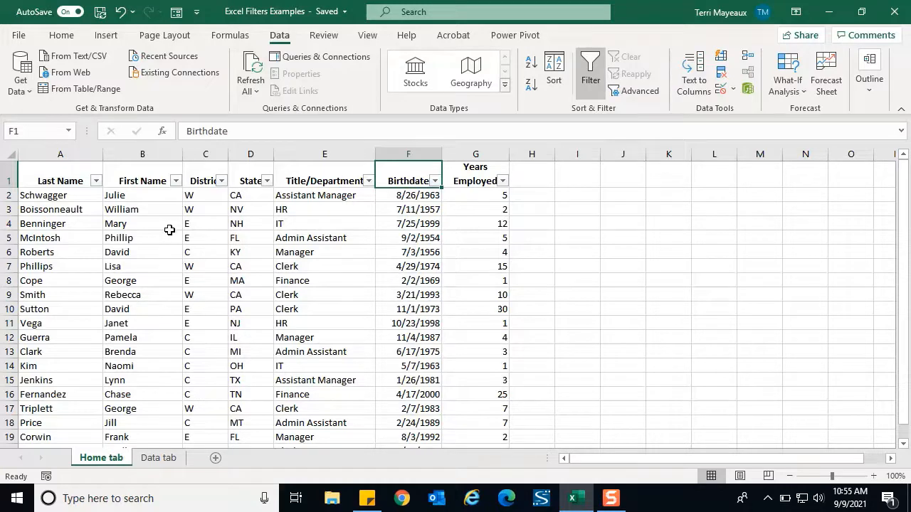
left_click(221, 182)
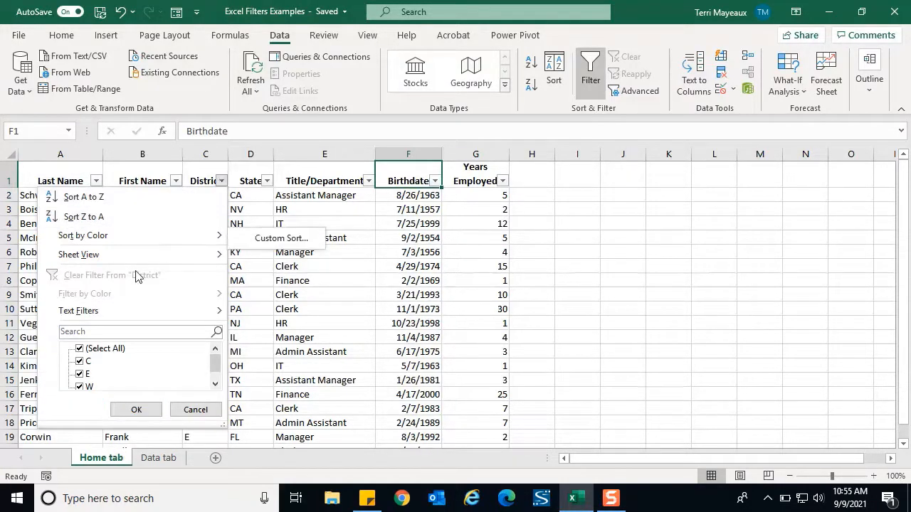
left_click(80, 349)
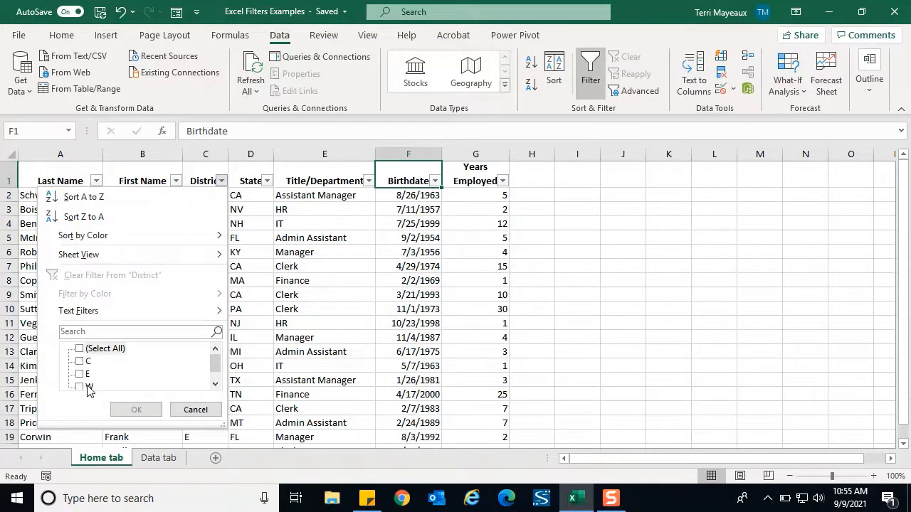
left_click(85, 362)
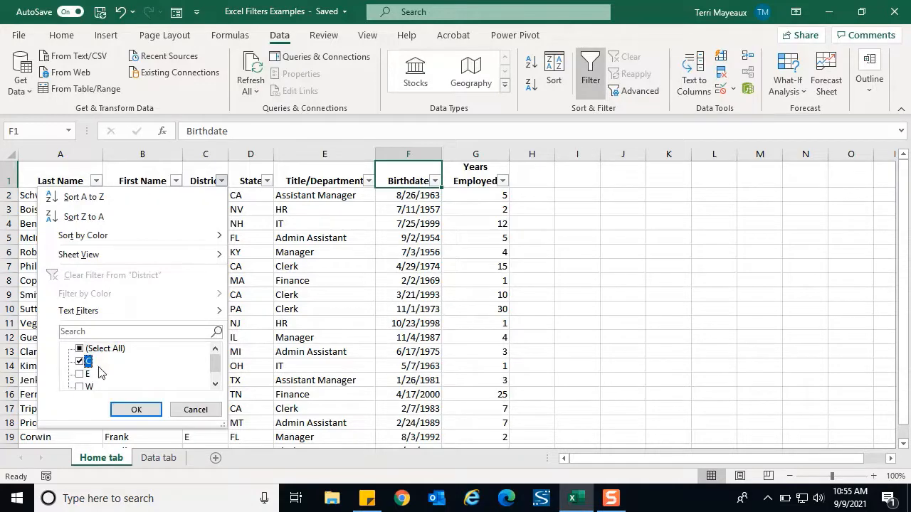
left_click(83, 374)
left_click(137, 410)
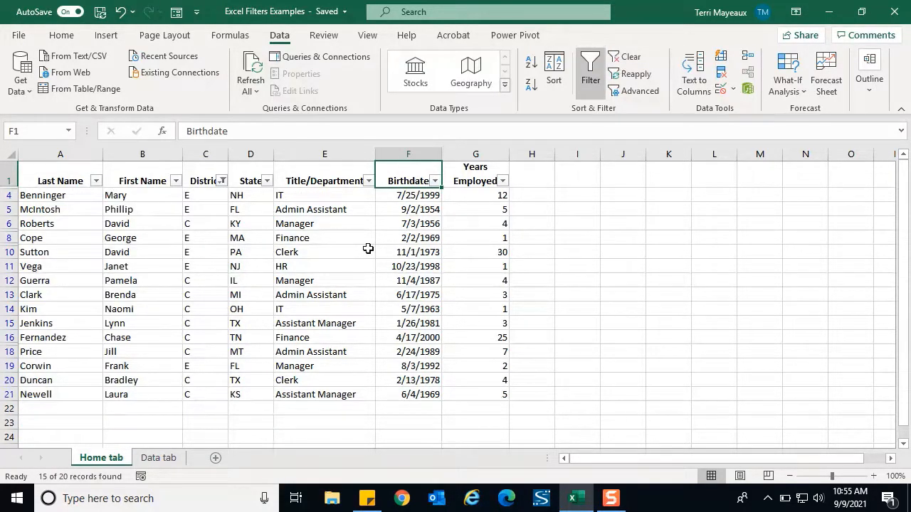
Step: Show only Admin Assistant in the Title/Department column and sort the filtered list from A to Z by Last Name
left_click(368, 181)
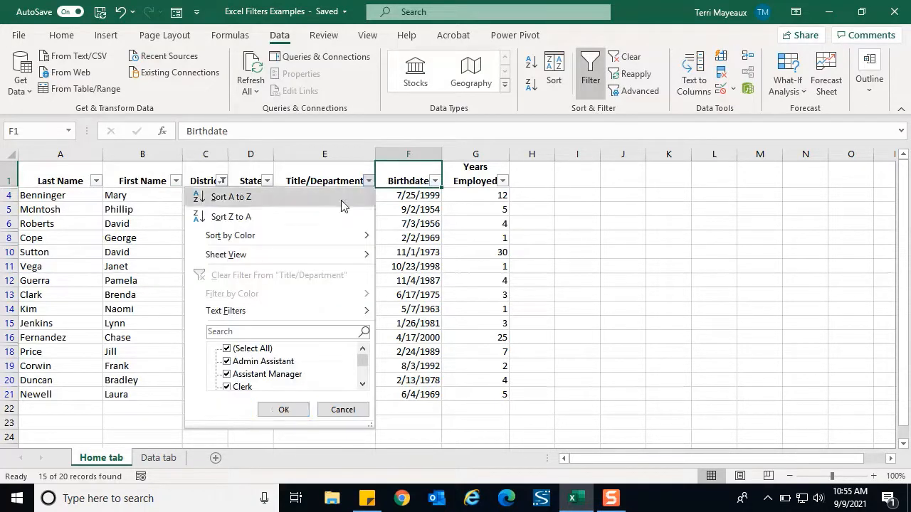
left_click(224, 350)
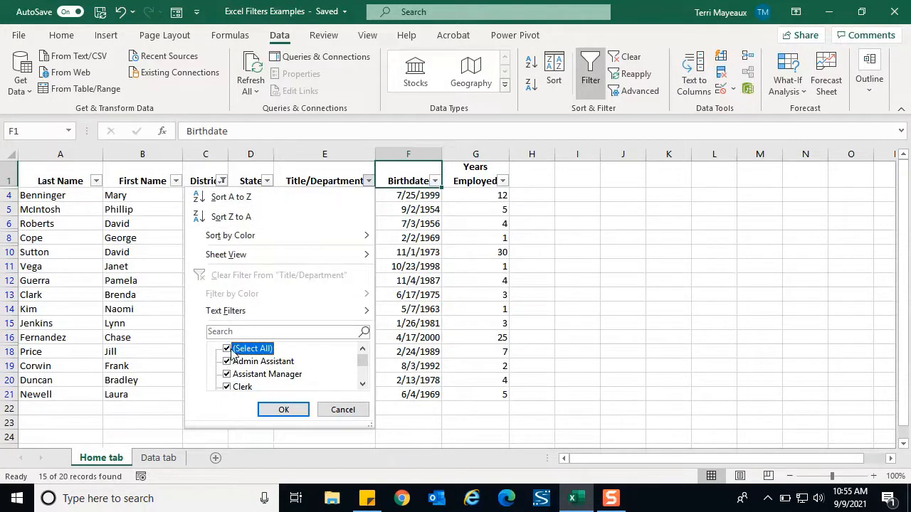
left_click(228, 355)
left_click(228, 362)
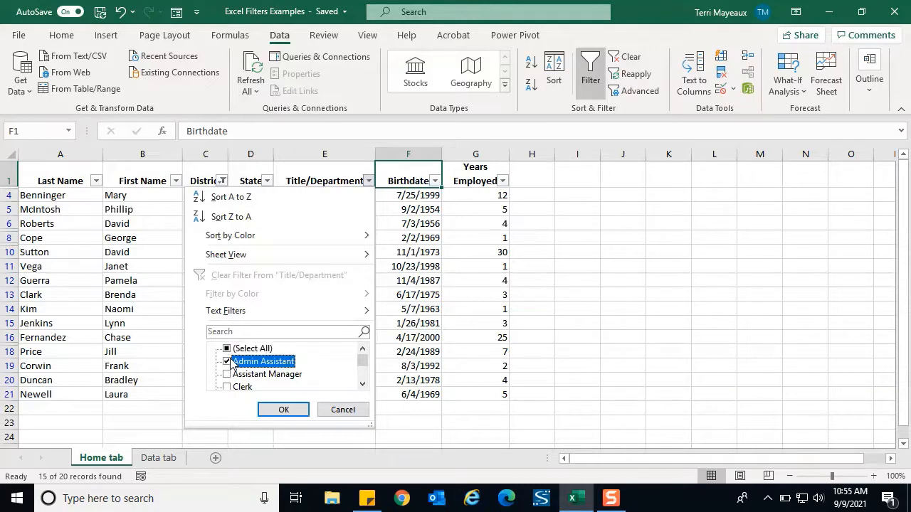
left_click(284, 409)
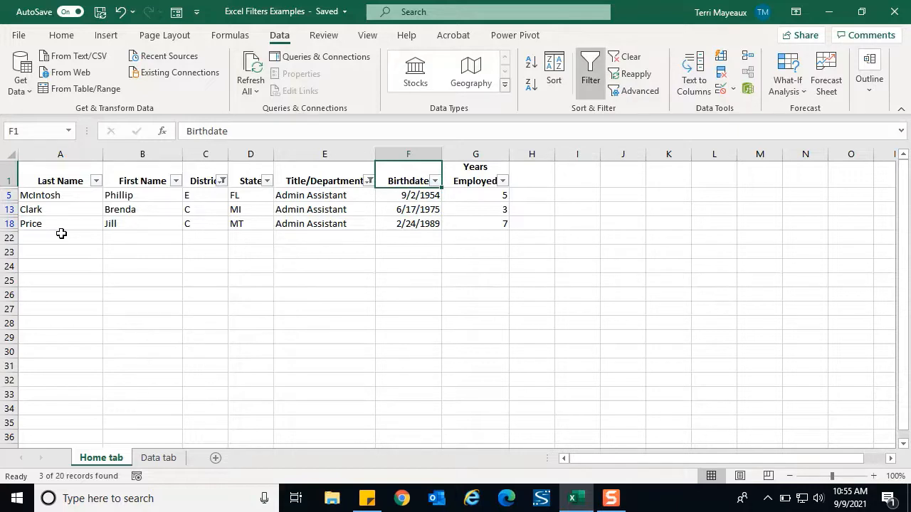
left_click(97, 181)
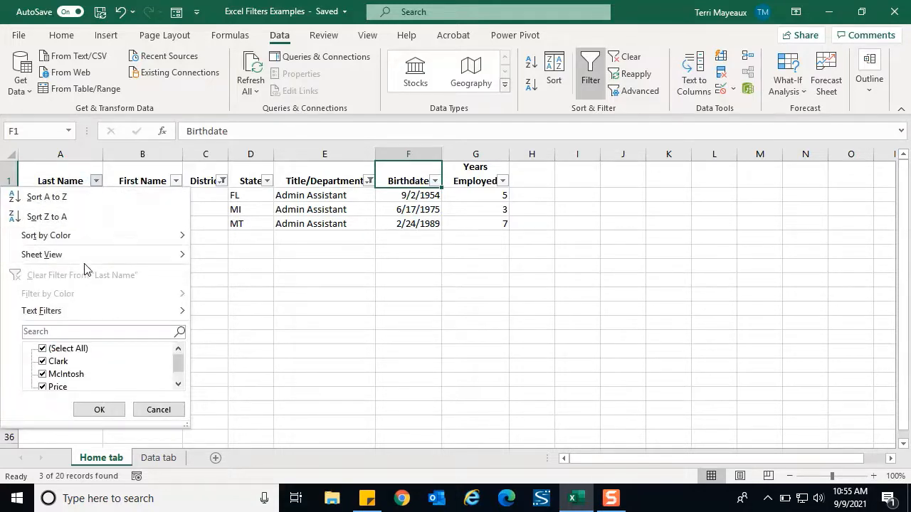
left_click(55, 200)
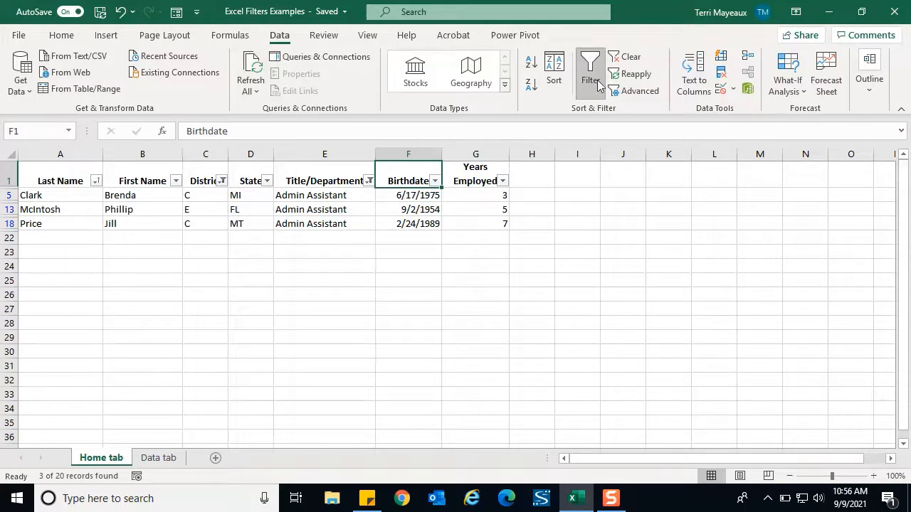
Step: Clear all filters and the sort state from the employee list and turn off filtering for the column headings
left_click(631, 63)
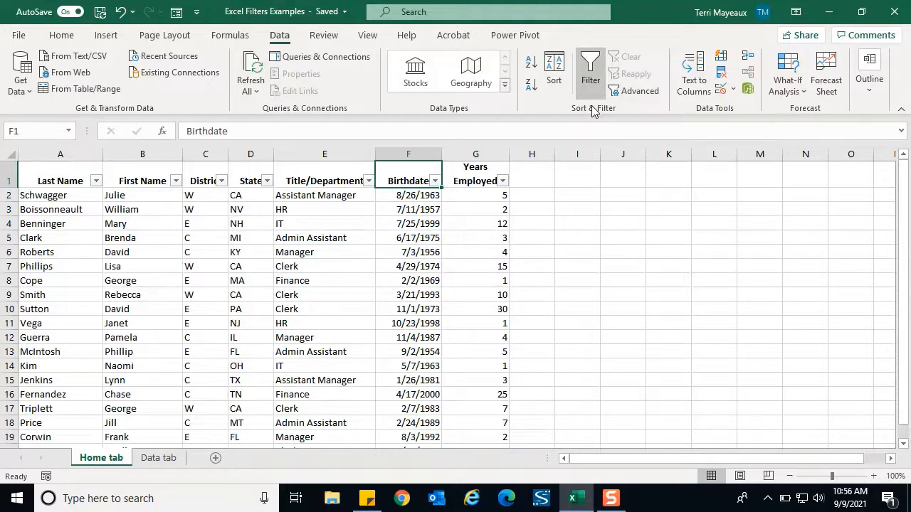
left_click(593, 65)
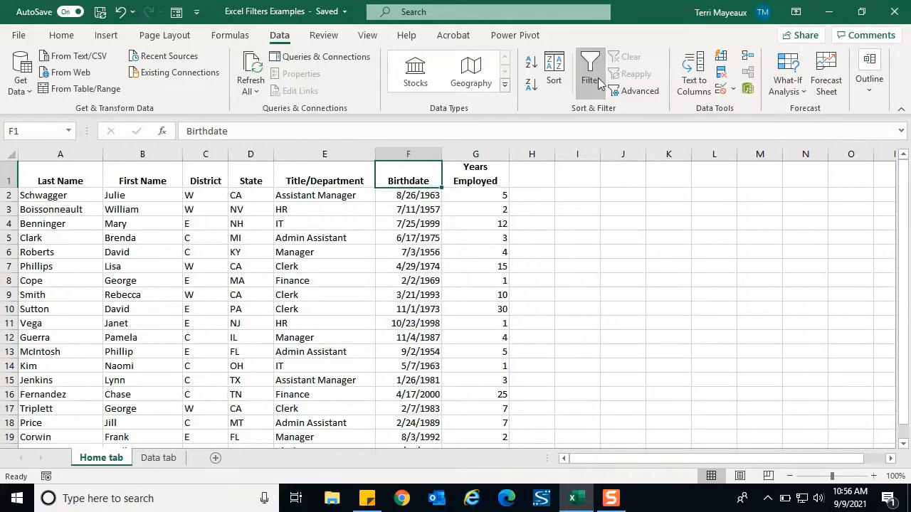